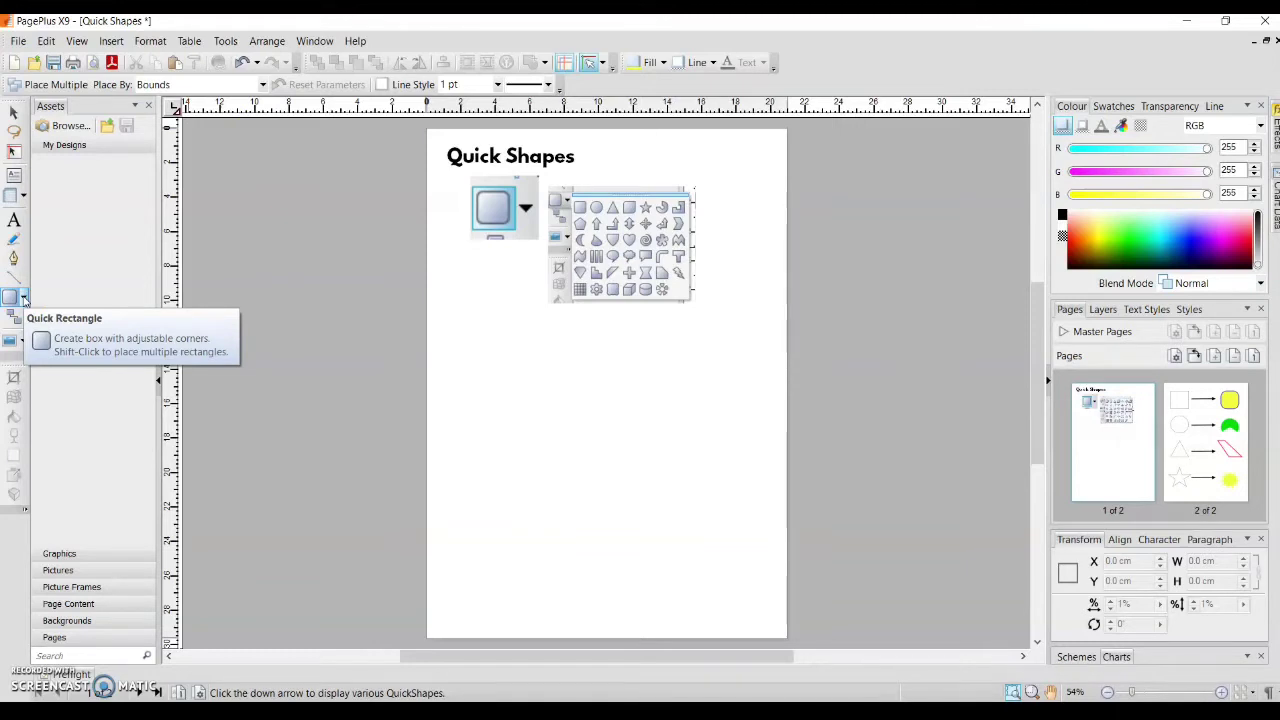
{"action": "left_click", "coordinate": [24, 299]}
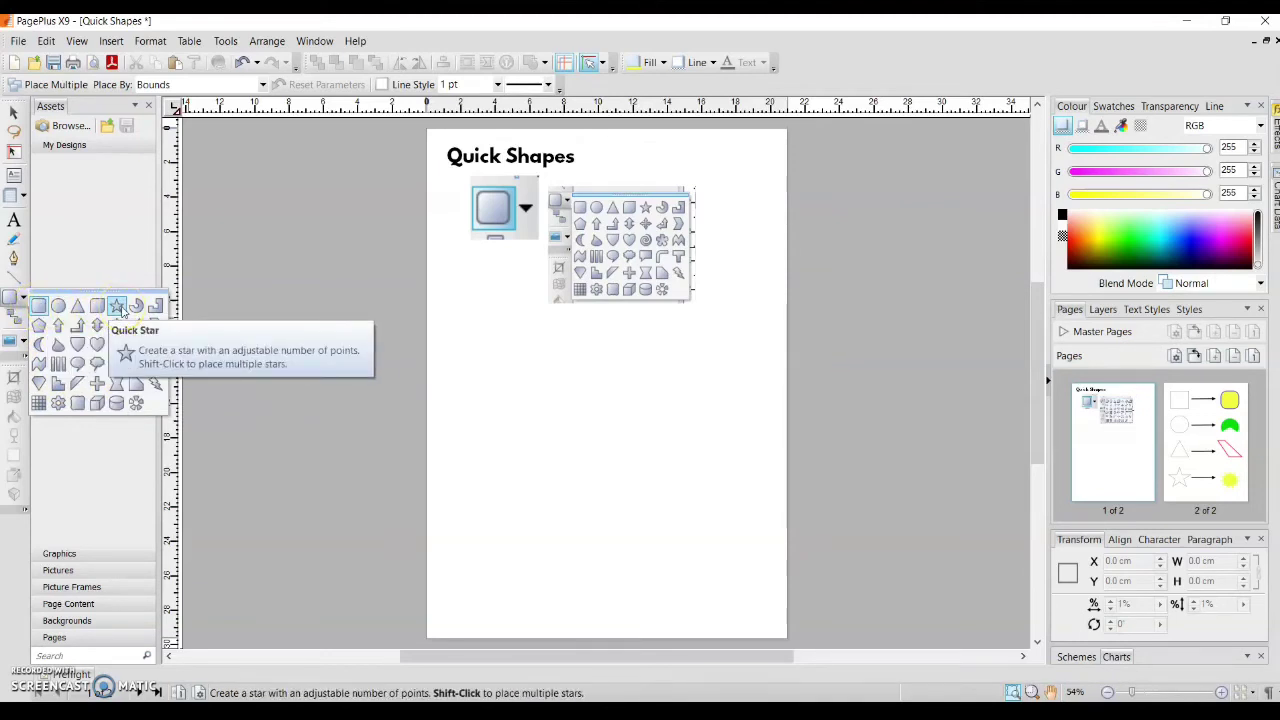
{"action": "left_click", "coordinate": [38, 308]}
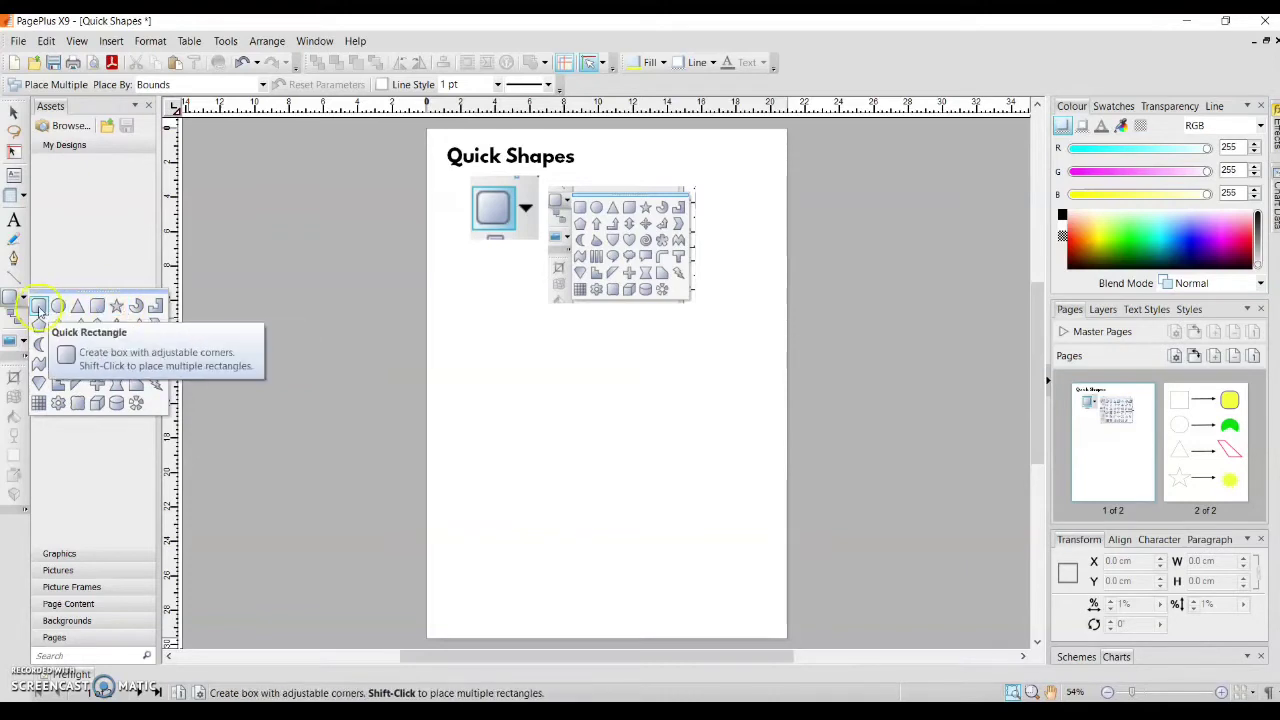
{"action": "left_click", "coordinate": [38, 308]}
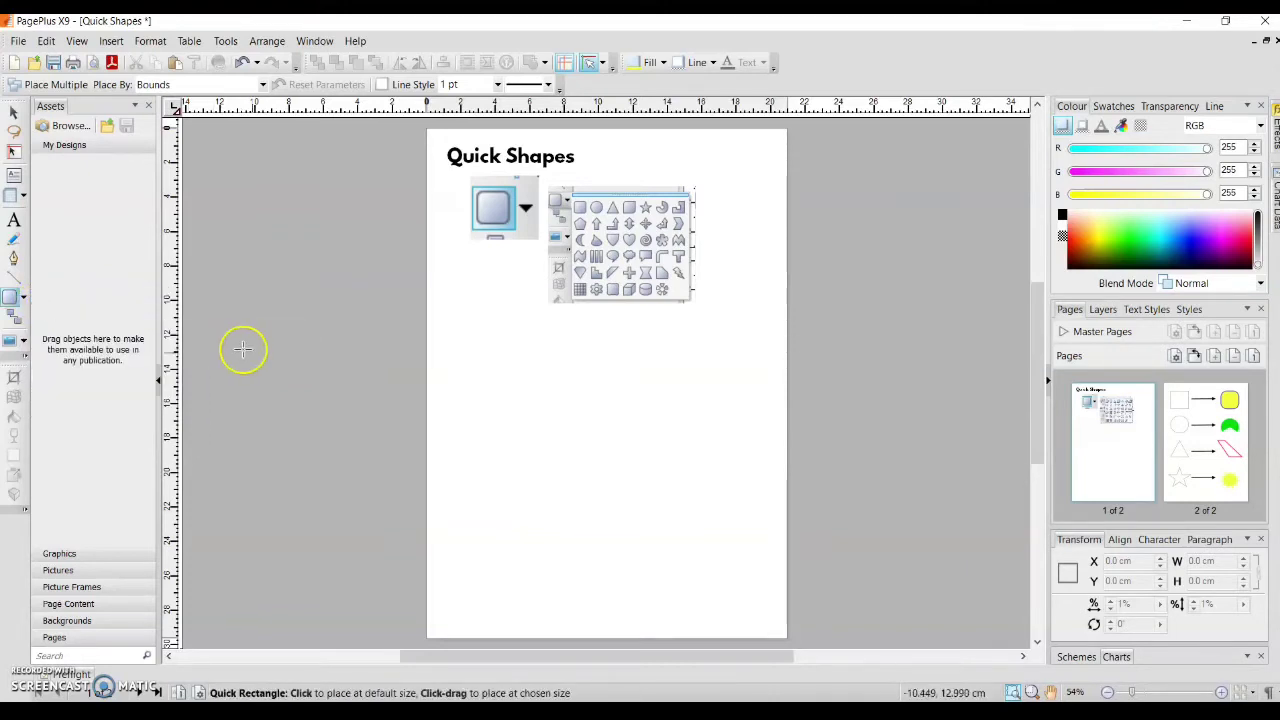
{"action": "left_click_drag", "start_coordinate": [449, 343], "coordinate": [561, 443]}
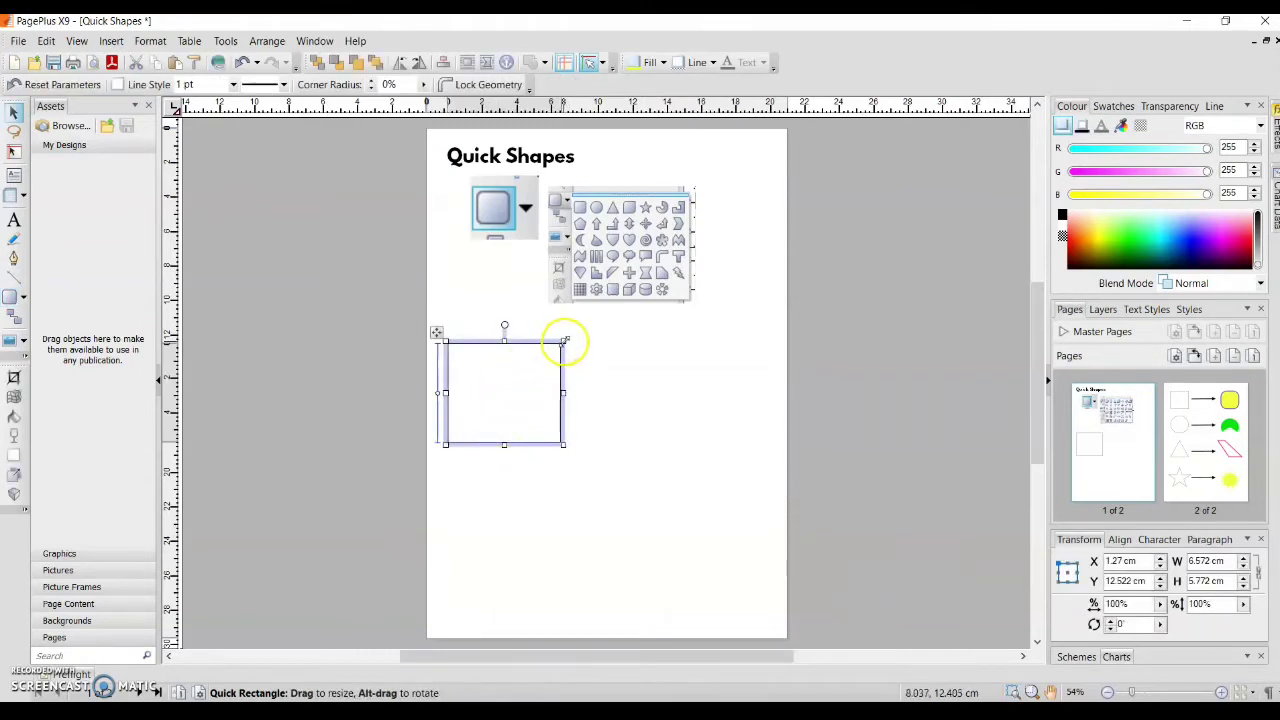
{"action": "left_click_drag", "start_coordinate": [565, 340], "coordinate": [504, 324]}
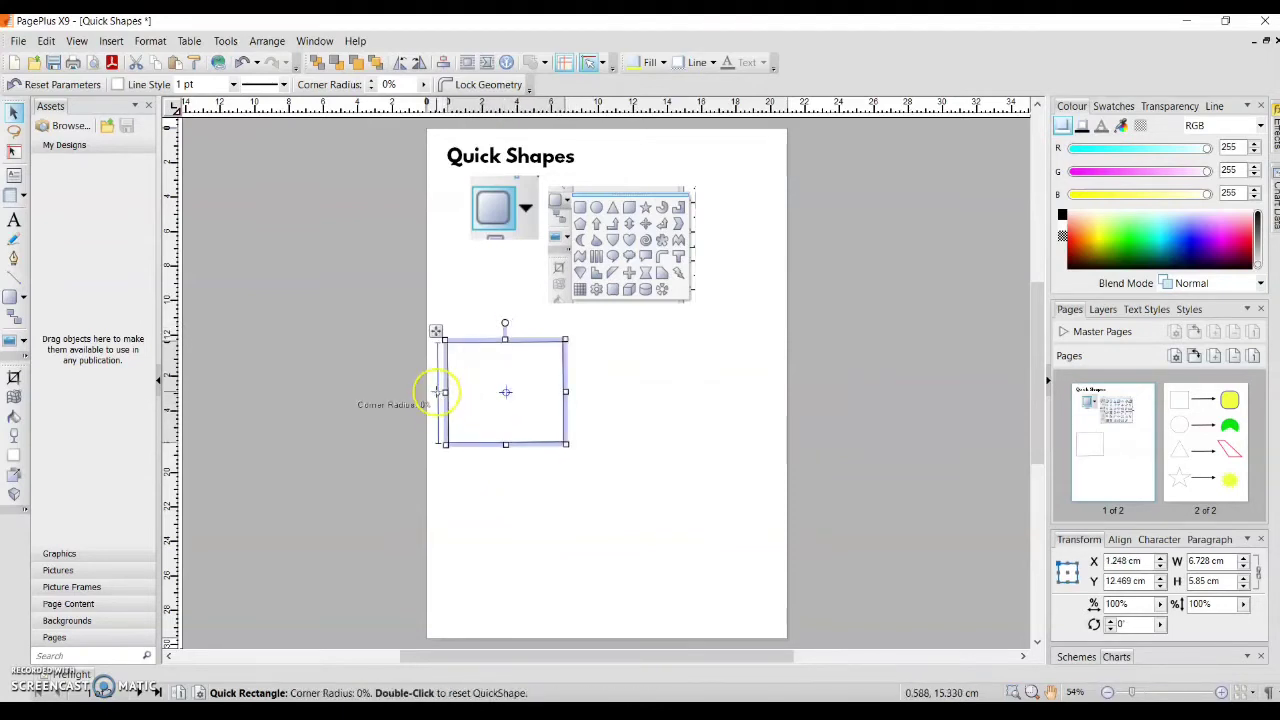
{"action": "mouse_move", "coordinate": [437, 392]}
{"action": "left_mouse_down"}
{"action": "mouse_move", "coordinate": [430, 435]}
{"action": "mouse_move", "coordinate": [435, 354]}
{"action": "mouse_move", "coordinate": [429, 437]}
{"action": "mouse_move", "coordinate": [437, 367]}
{"action": "left_mouse_up"}
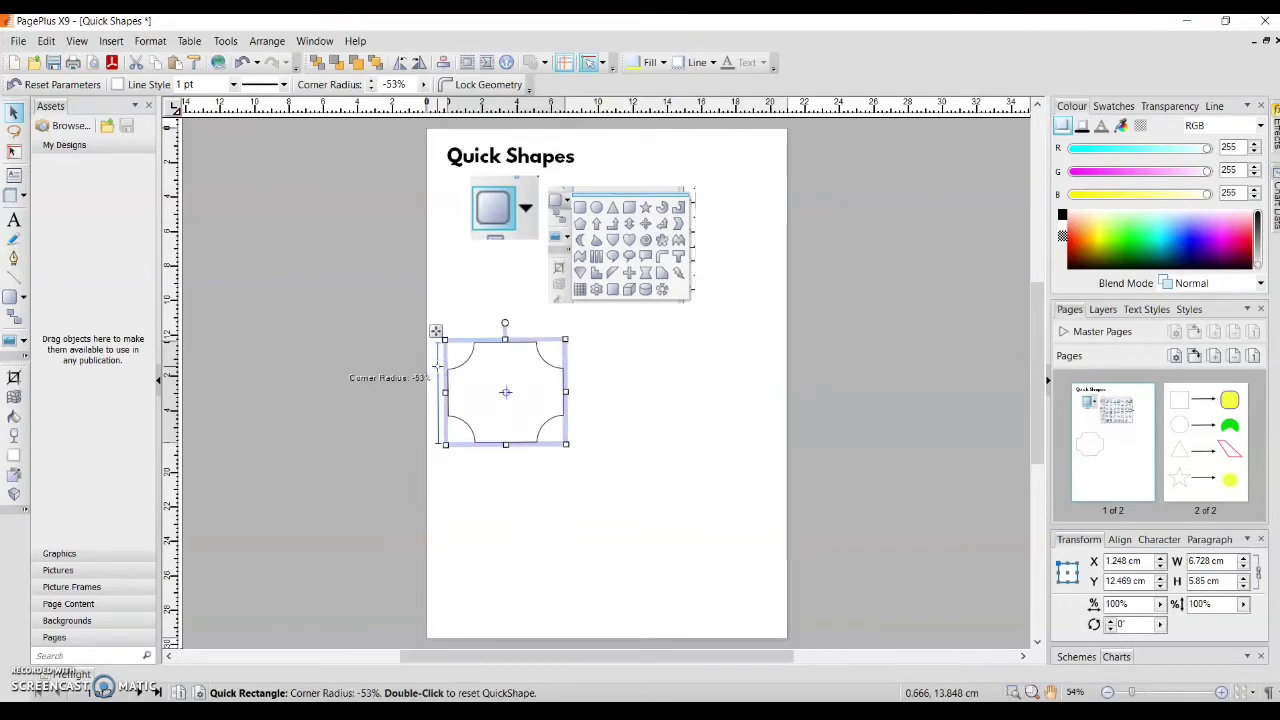
{"action": "key", "text": "Delete"}
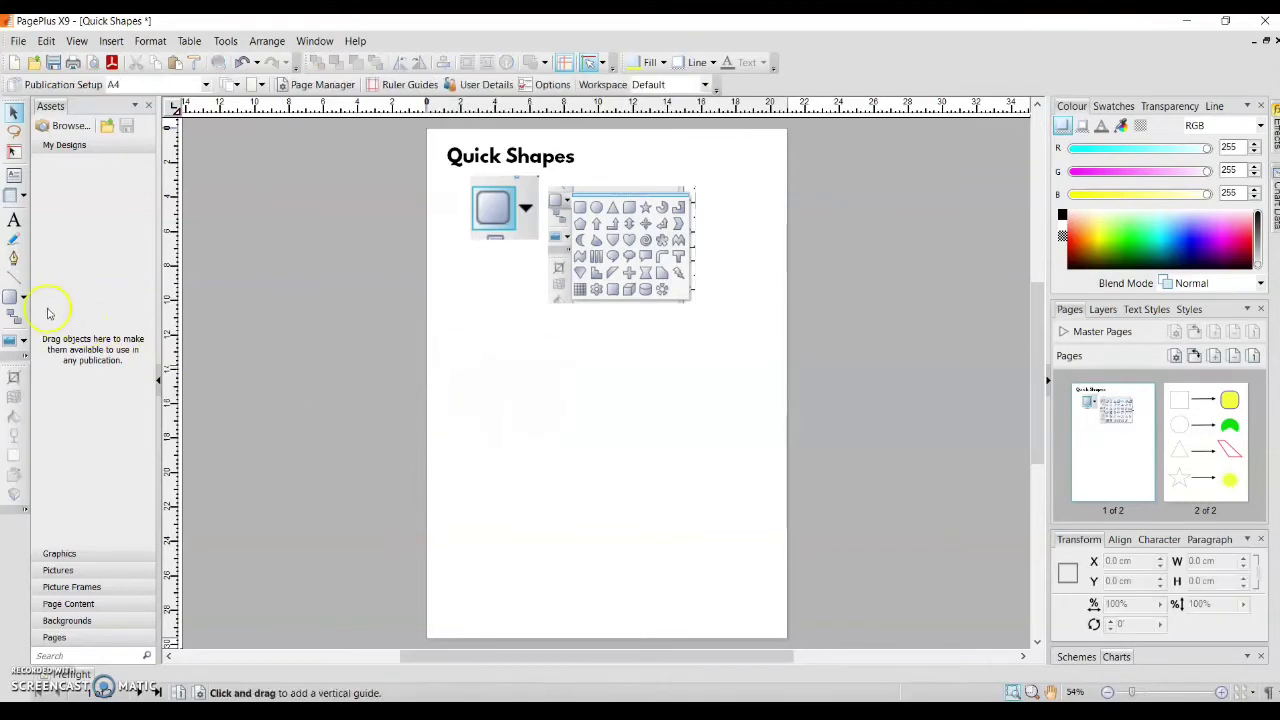
Draw a Quick Rectangle about 5.1 by 5.1 cm below the pictures and place a copy level with it on the right
{"action": "left_click", "coordinate": [12, 297]}
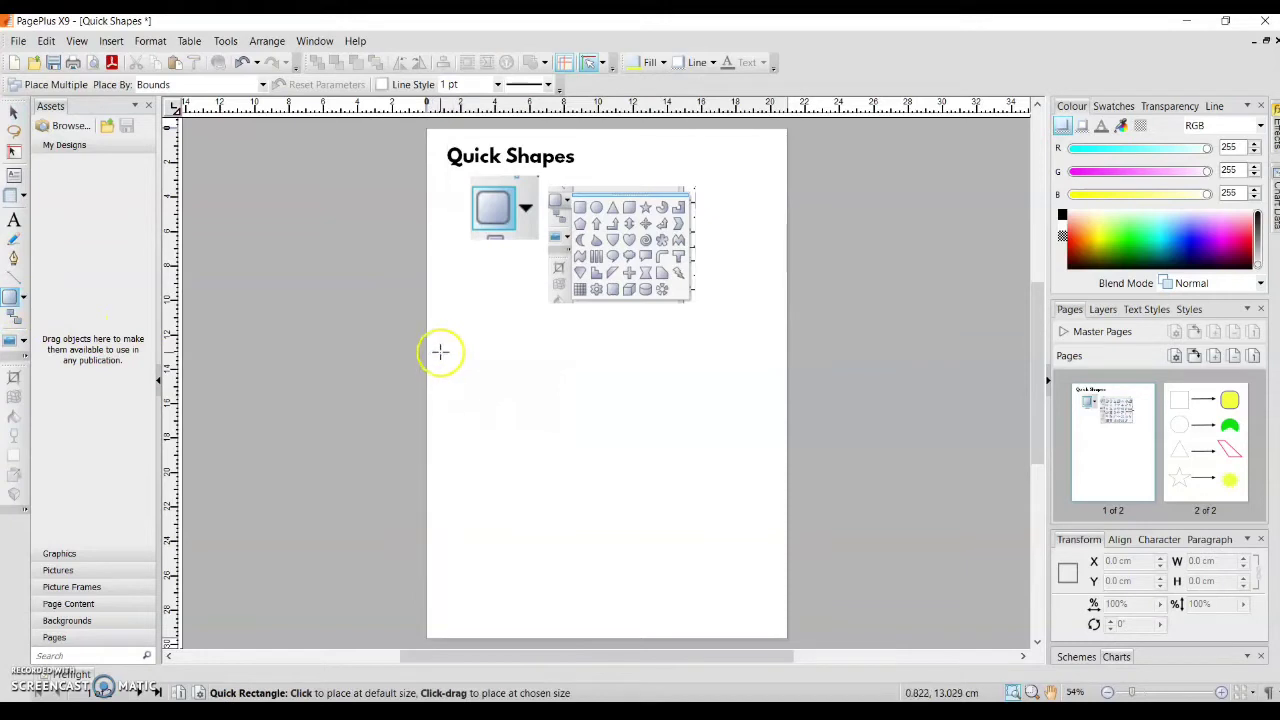
{"action": "left_click_drag", "start_coordinate": [440, 352], "coordinate": [528, 441]}
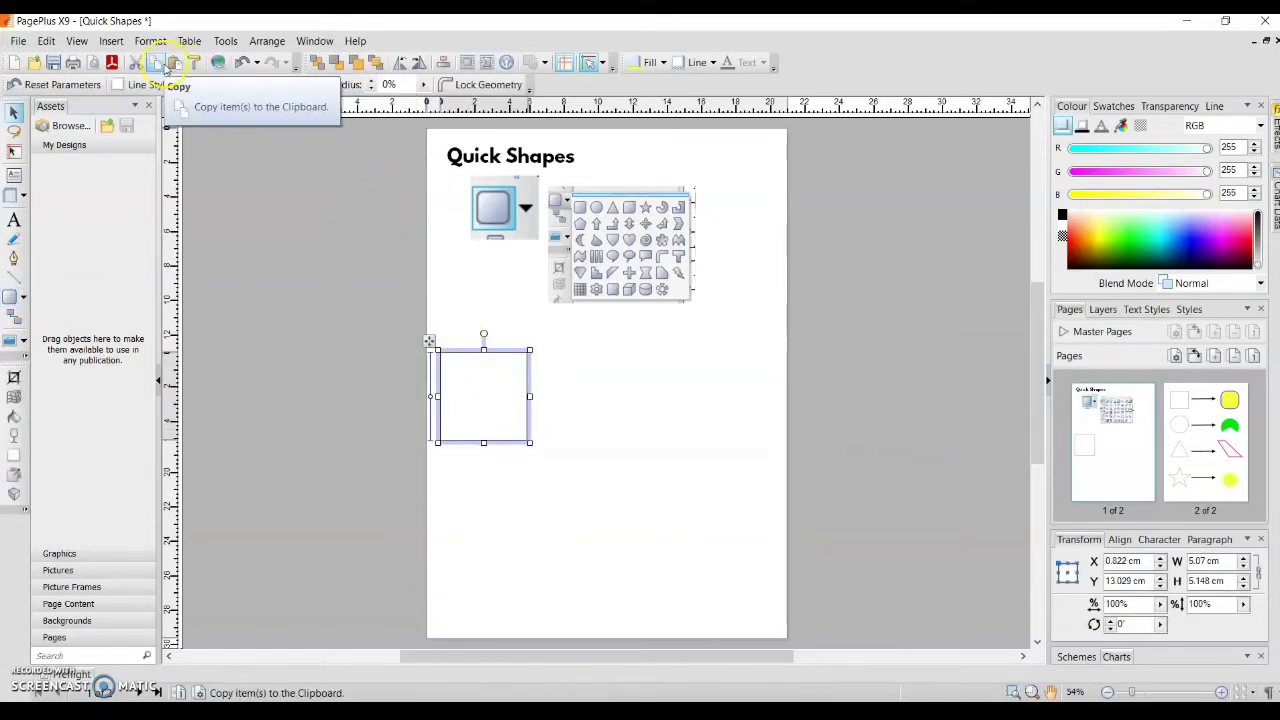
{"action": "left_click", "coordinate": [174, 65]}
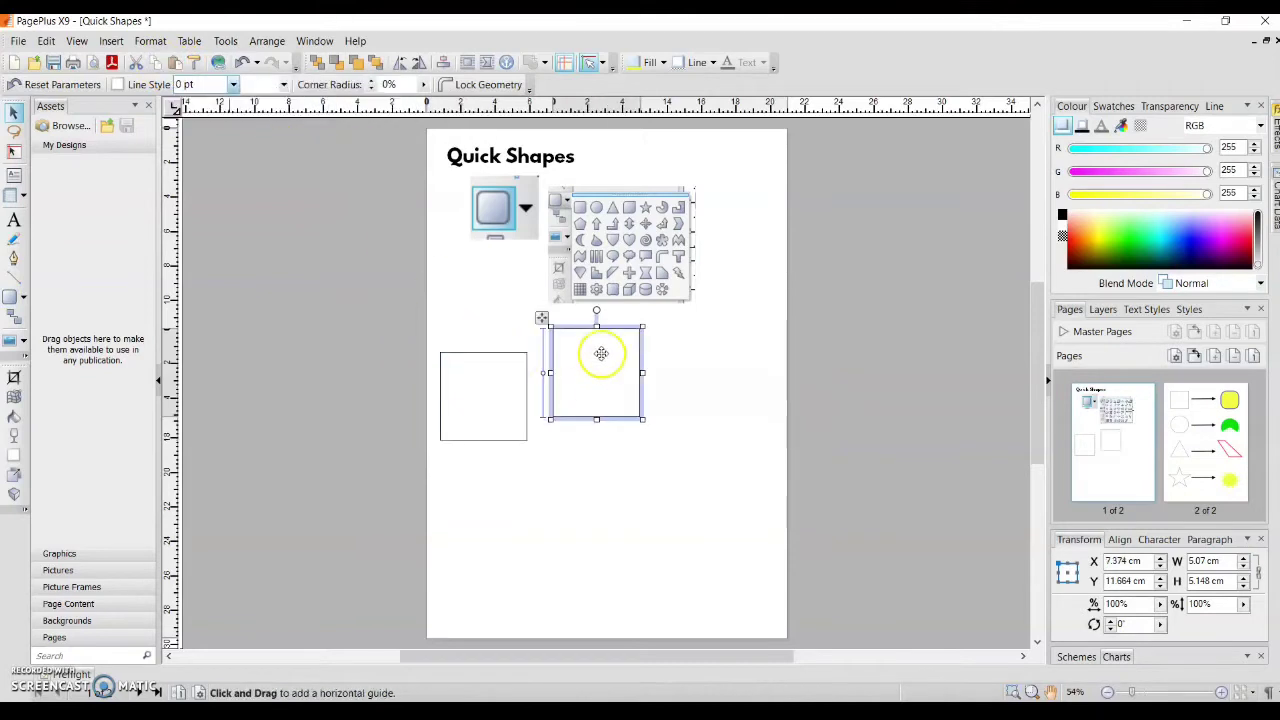
{"action": "left_click_drag", "start_coordinate": [600, 323], "coordinate": [686, 352]}
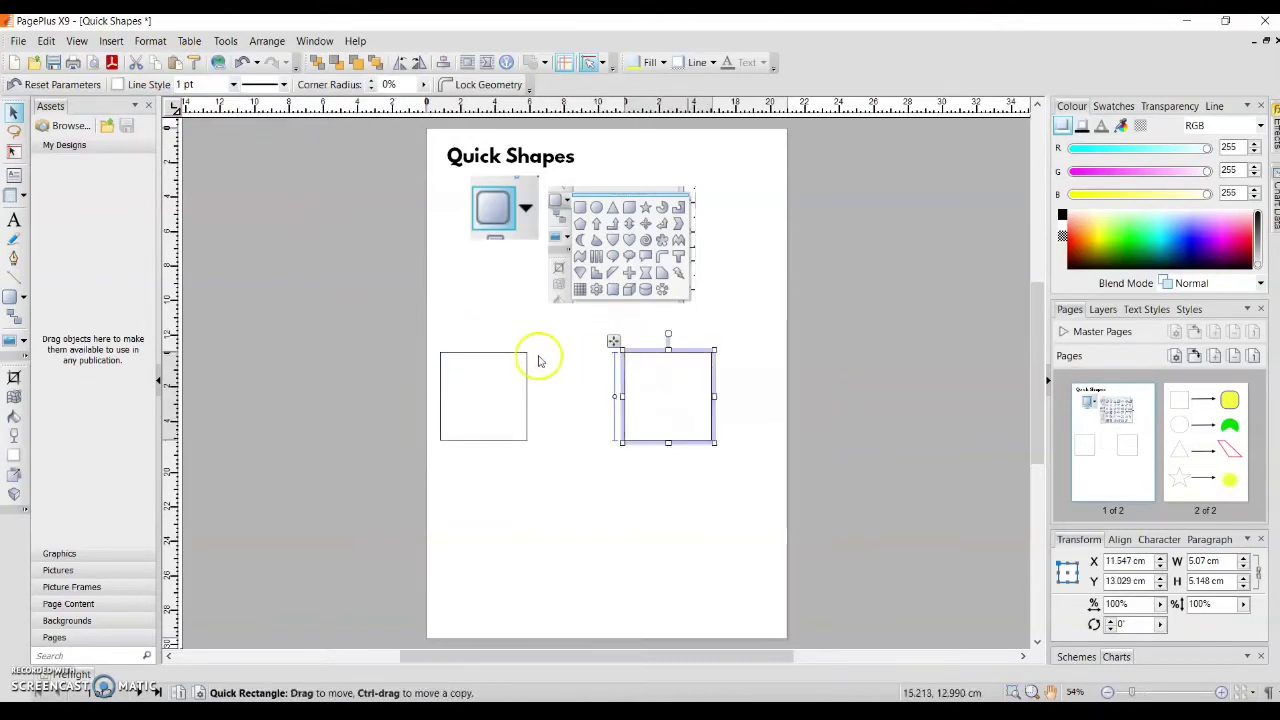
{"action": "left_click_drag", "start_coordinate": [500, 352], "coordinate": [521, 354]}
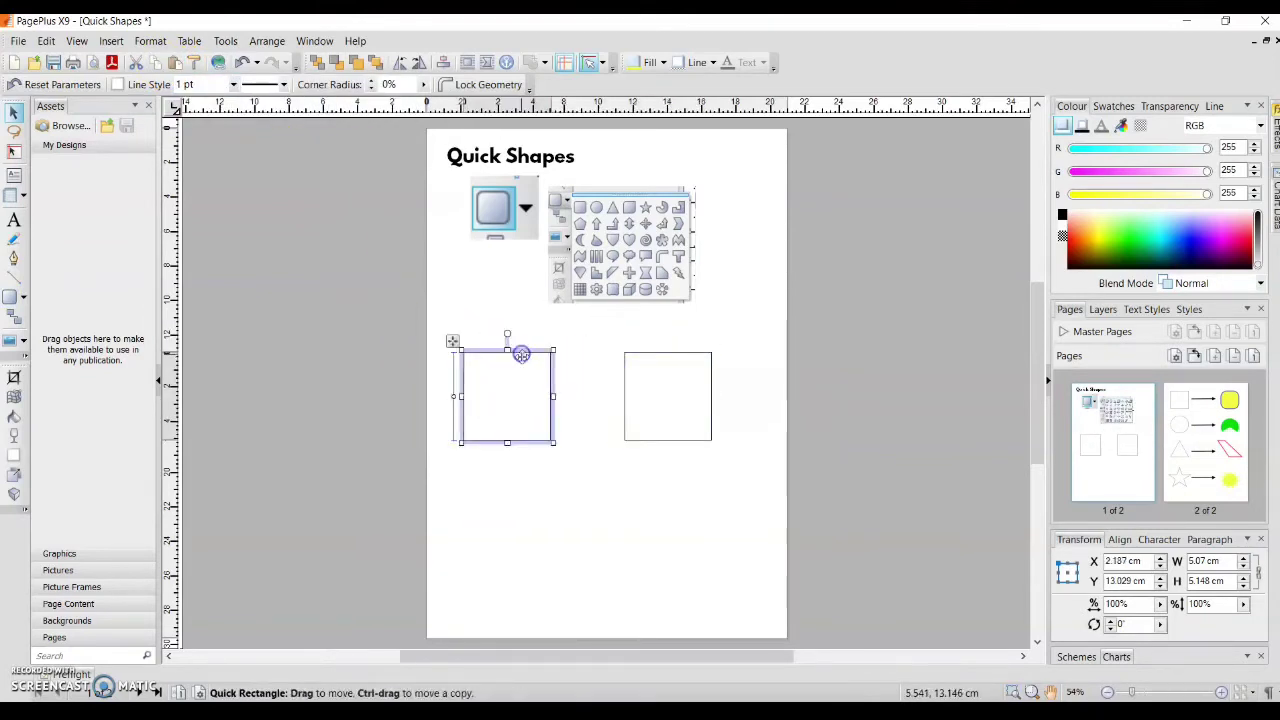
Curve the copied square's corners inward to about -51% corner radius and fill it with blue (RGB 31, 50, 255)
{"action": "left_click", "coordinate": [658, 381]}
{"action": "mouse_move", "coordinate": [615, 397]}
{"action": "left_mouse_down"}
{"action": "mouse_move", "coordinate": [612, 433]}
{"action": "mouse_move", "coordinate": [612, 373]}
{"action": "left_mouse_up"}
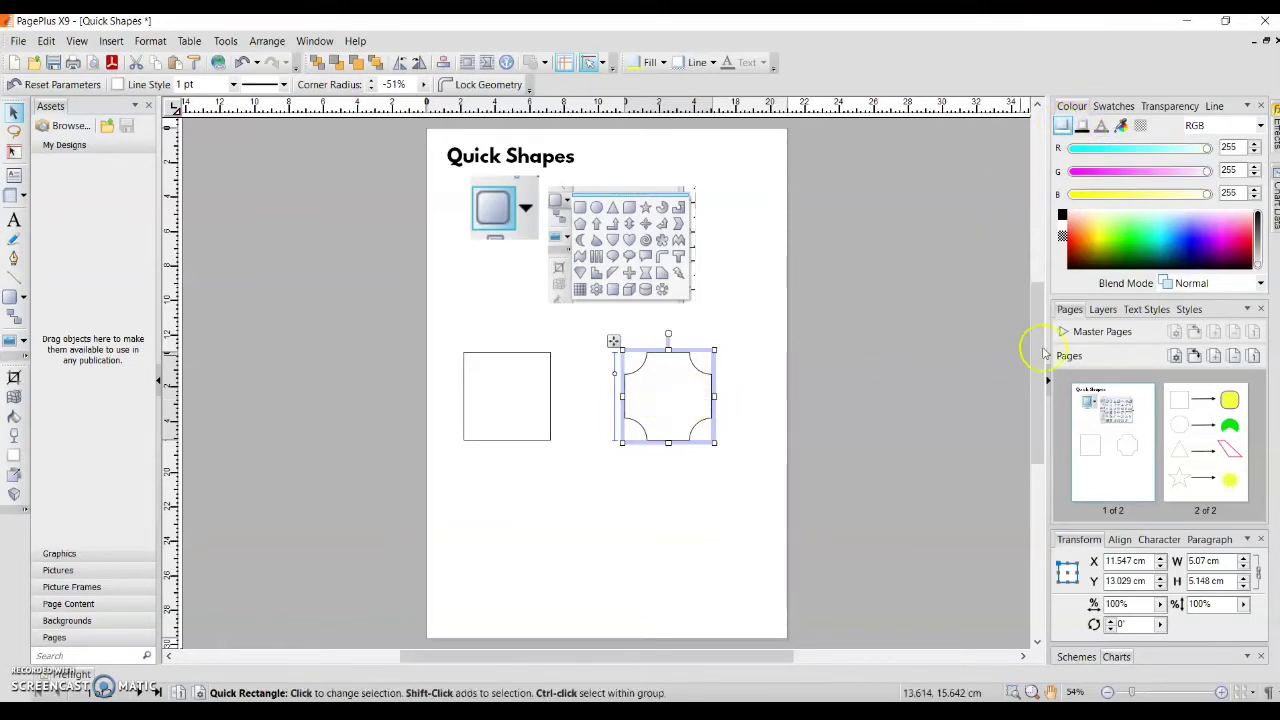
{"action": "left_click", "coordinate": [1083, 128]}
{"action": "left_click", "coordinate": [1062, 126]}
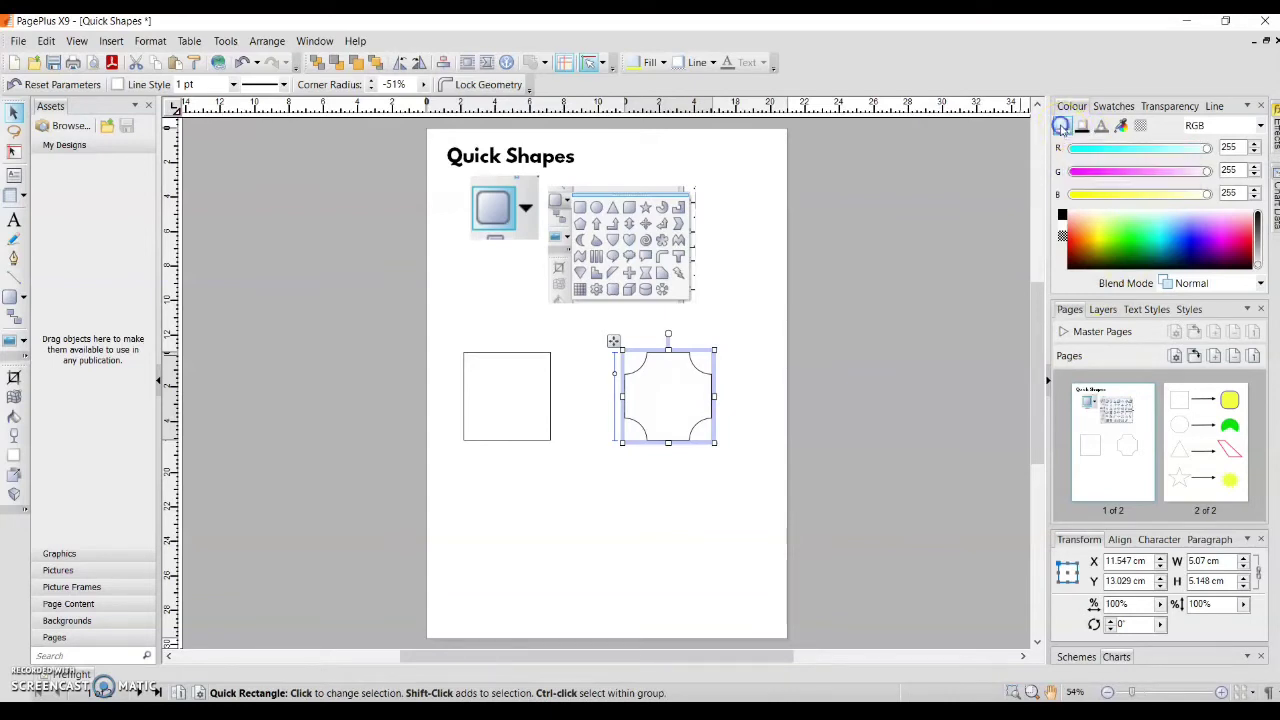
{"action": "left_click", "coordinate": [1188, 235]}
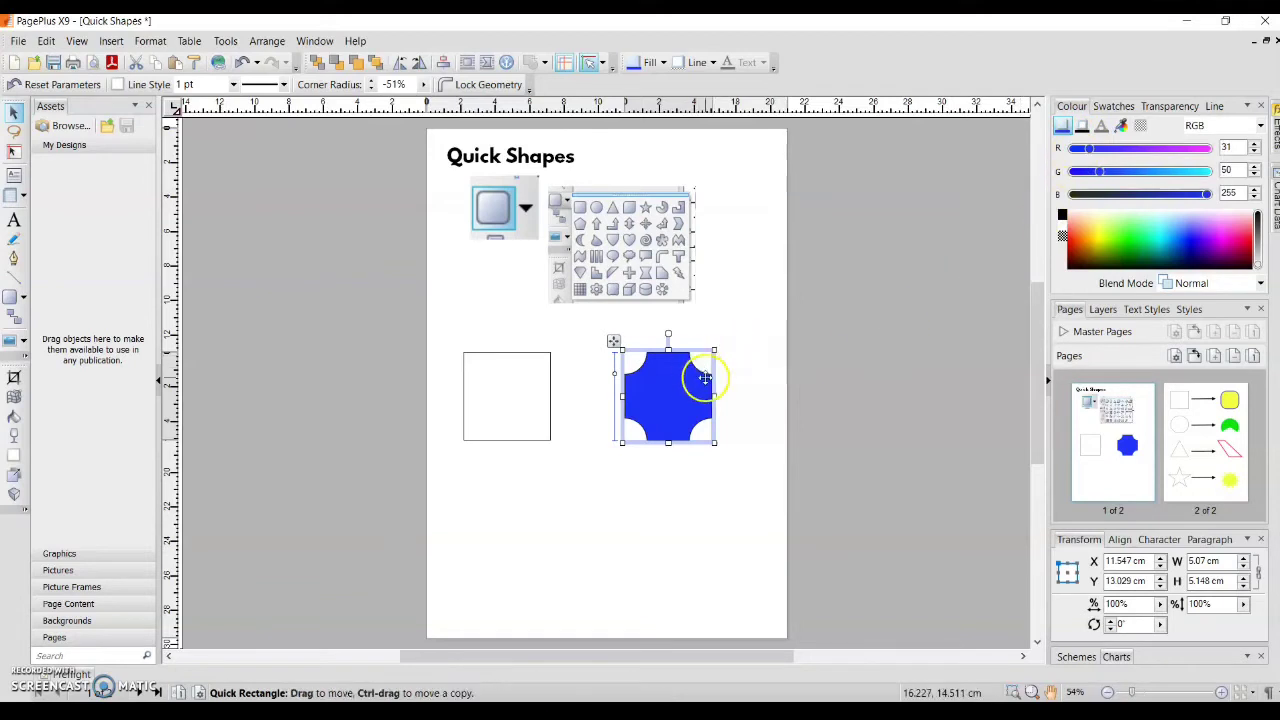
Give the blue shape a 5 pt outline coloured yellow (RGB 255, 244, 14)
{"action": "left_click", "coordinate": [1213, 107]}
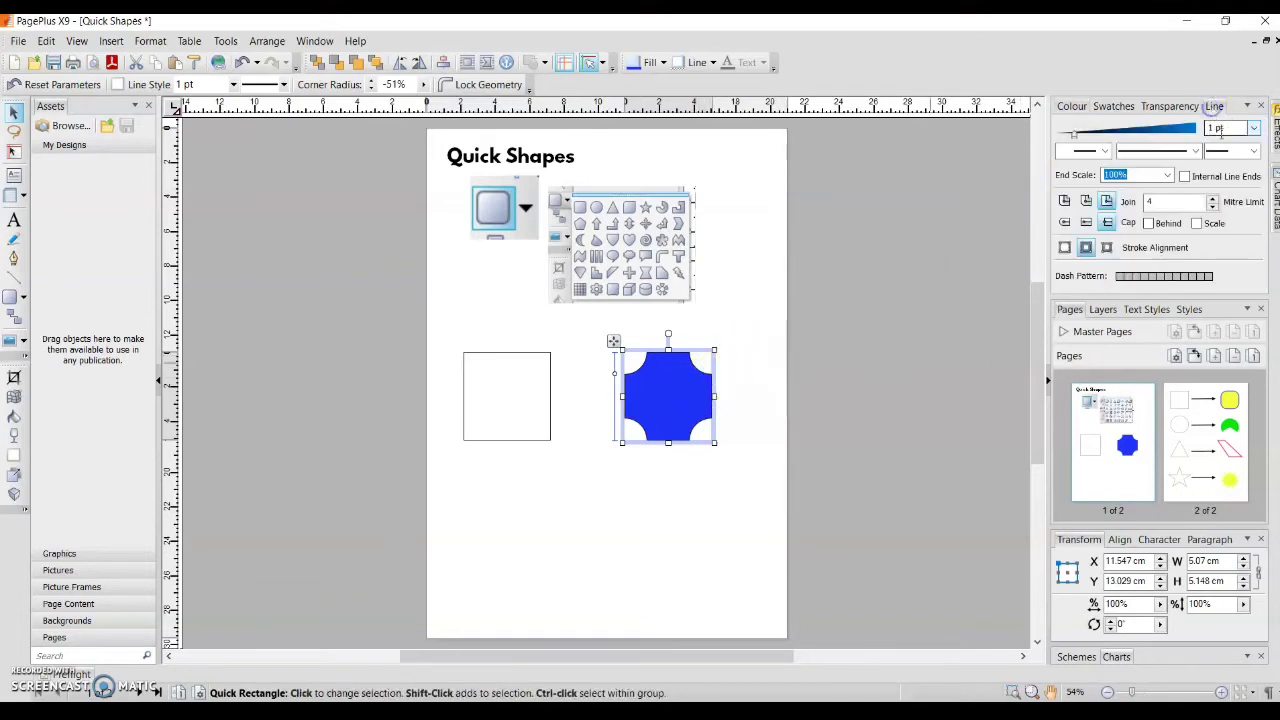
{"action": "left_click", "coordinate": [1254, 129]}
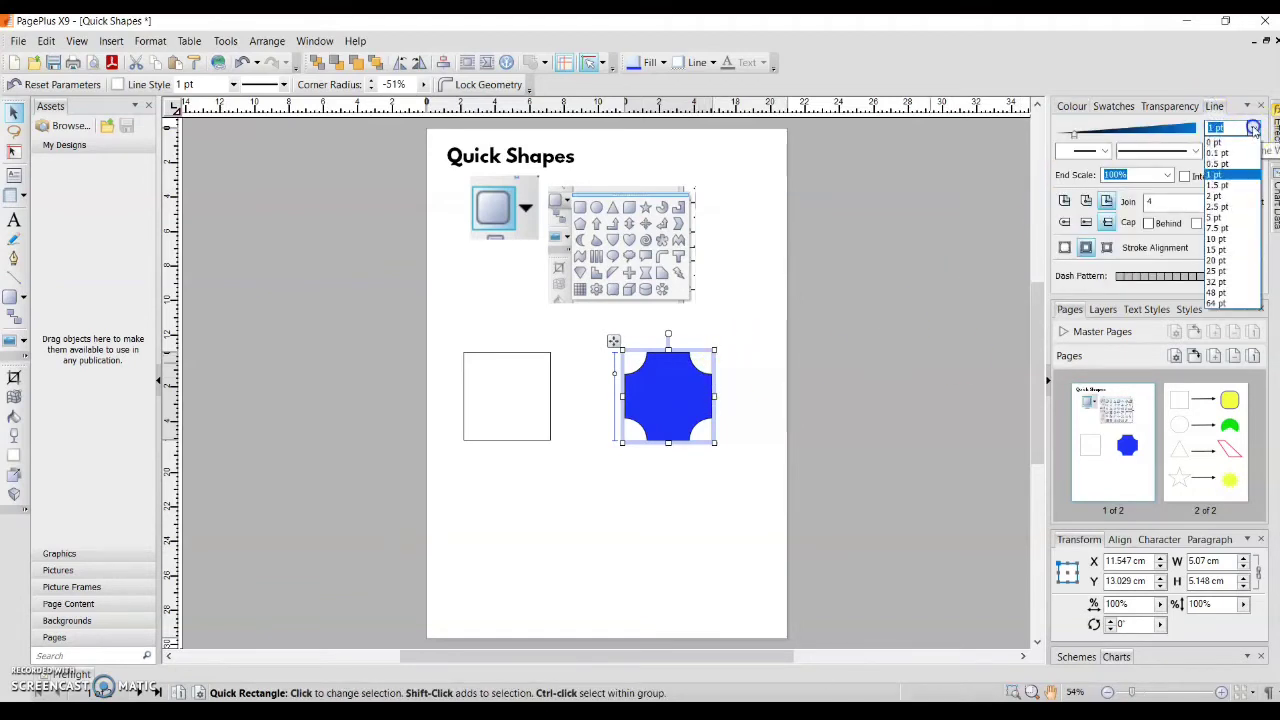
{"action": "left_click", "coordinate": [1220, 222]}
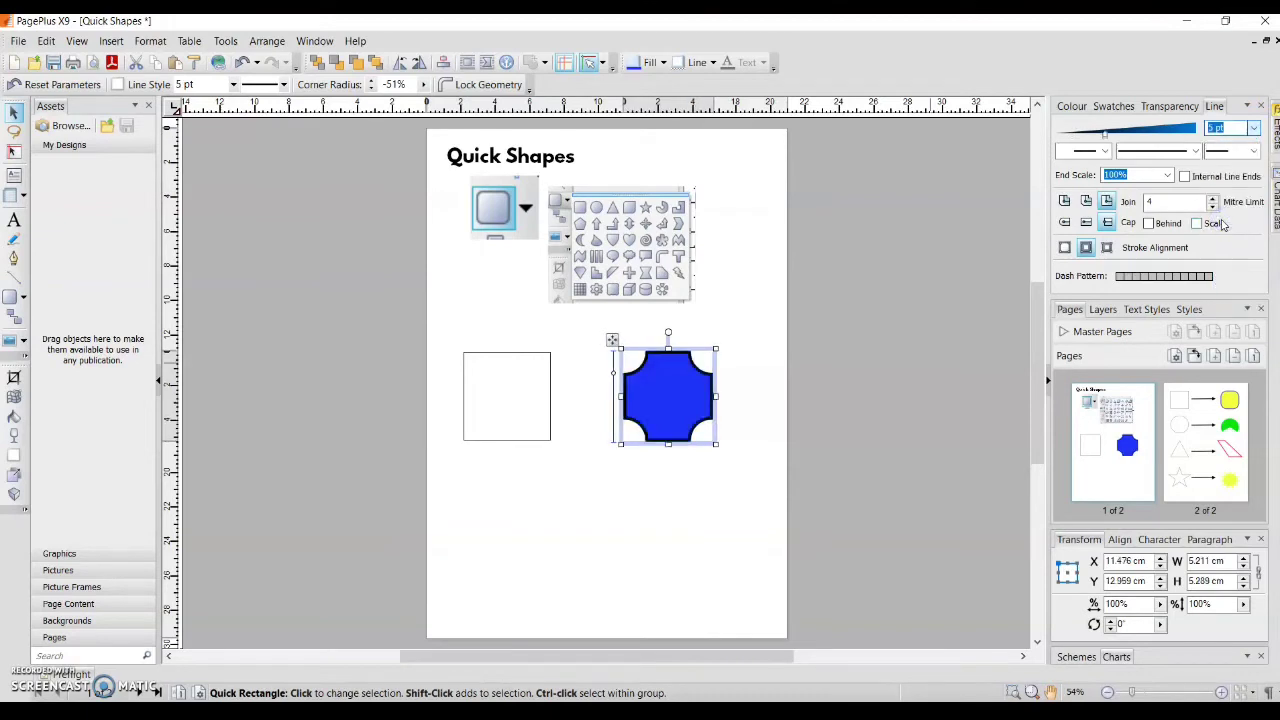
{"action": "left_click", "coordinate": [1072, 154]}
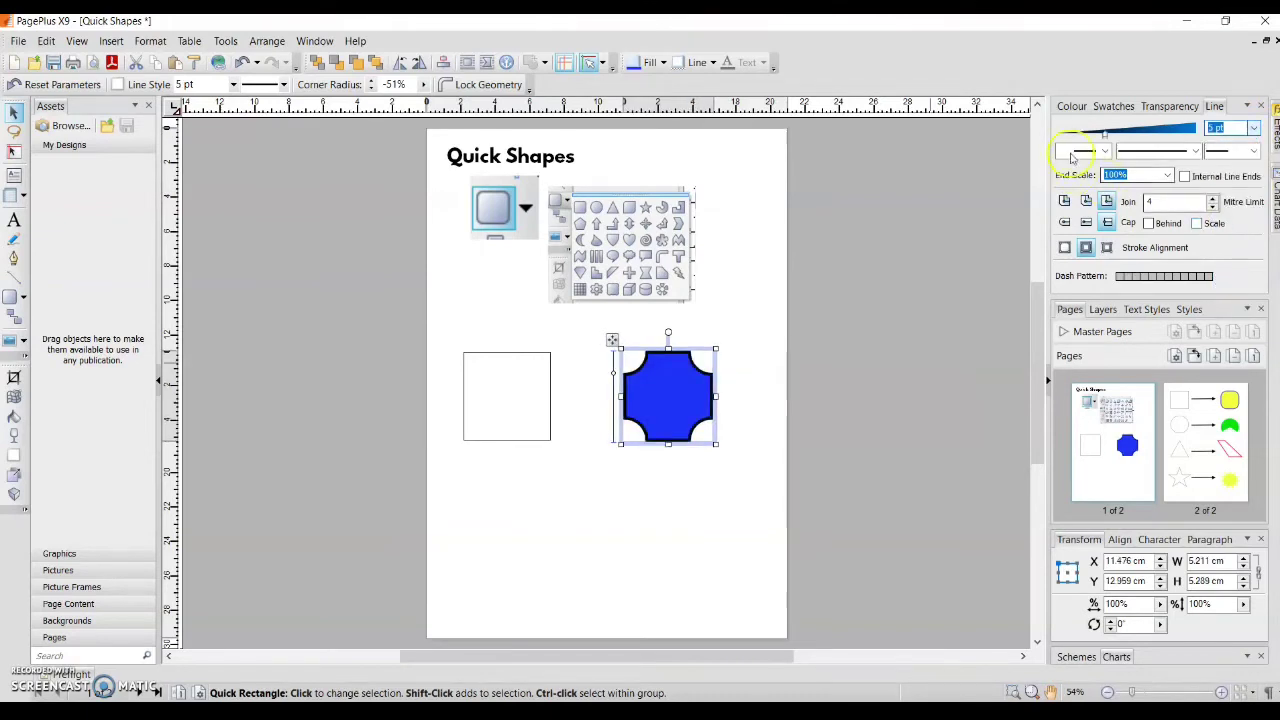
{"action": "left_click", "coordinate": [1071, 107]}
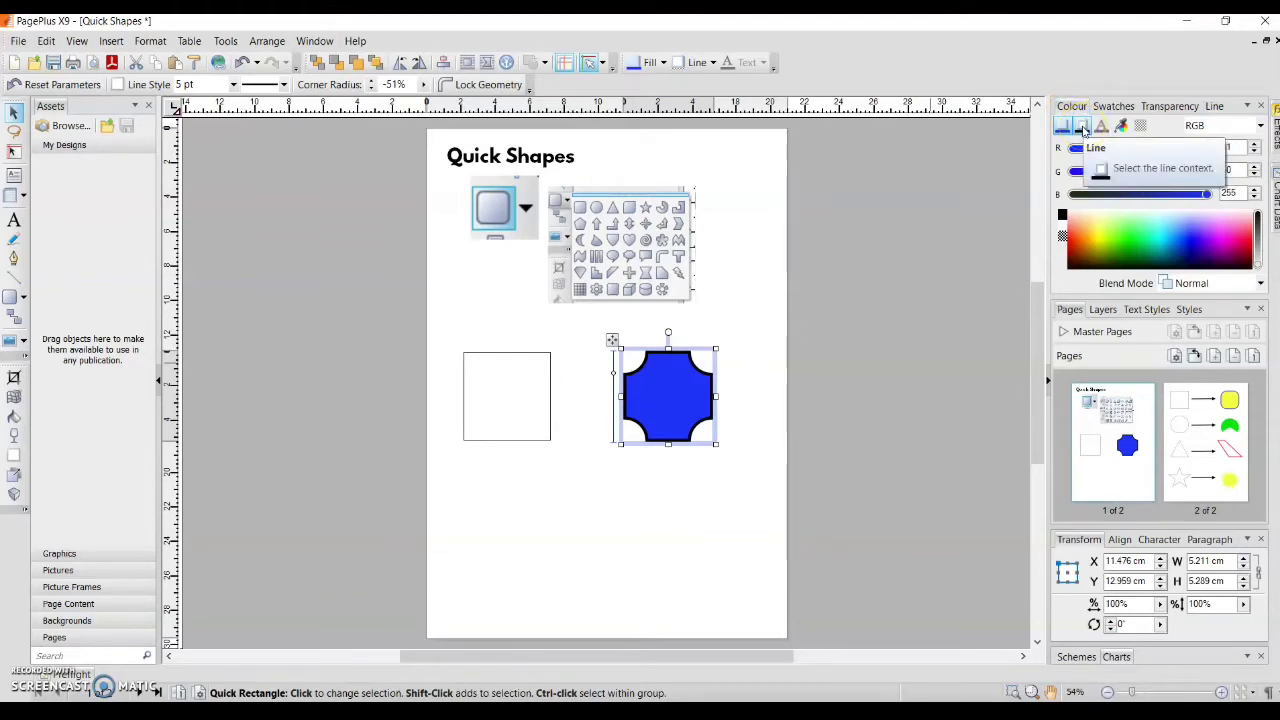
{"action": "left_click", "coordinate": [1083, 127]}
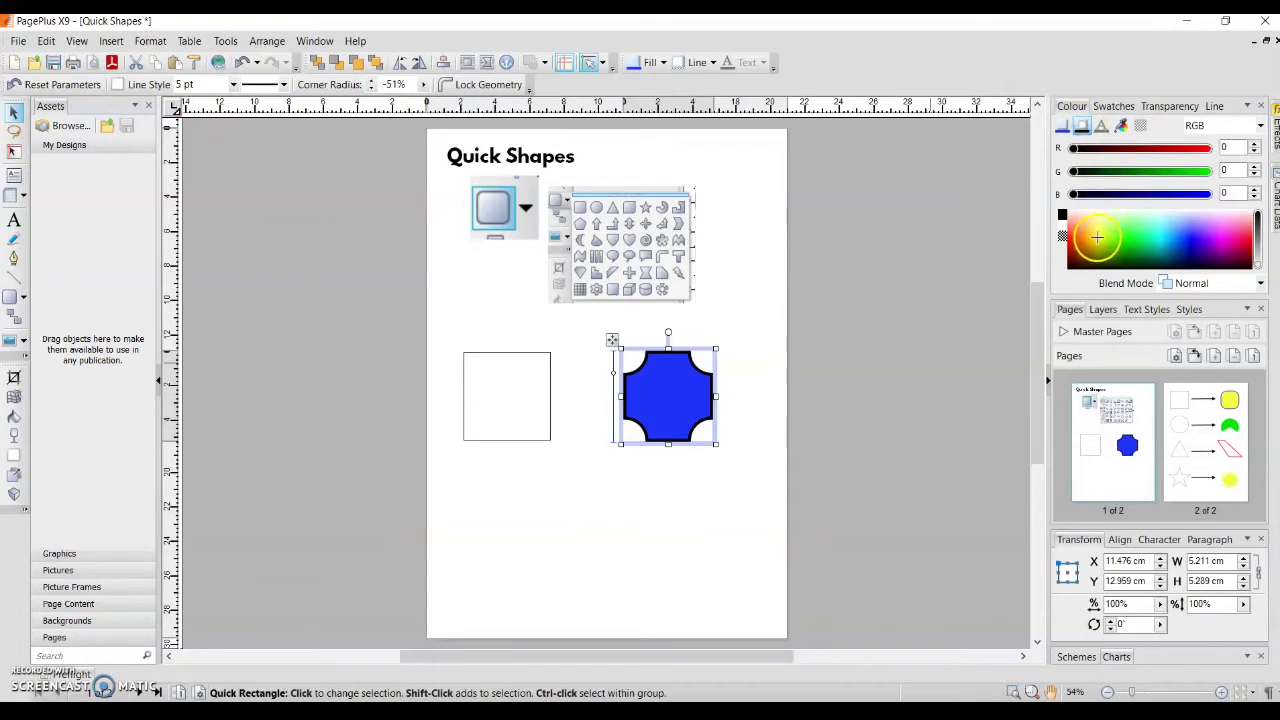
{"action": "left_click", "coordinate": [1097, 237]}
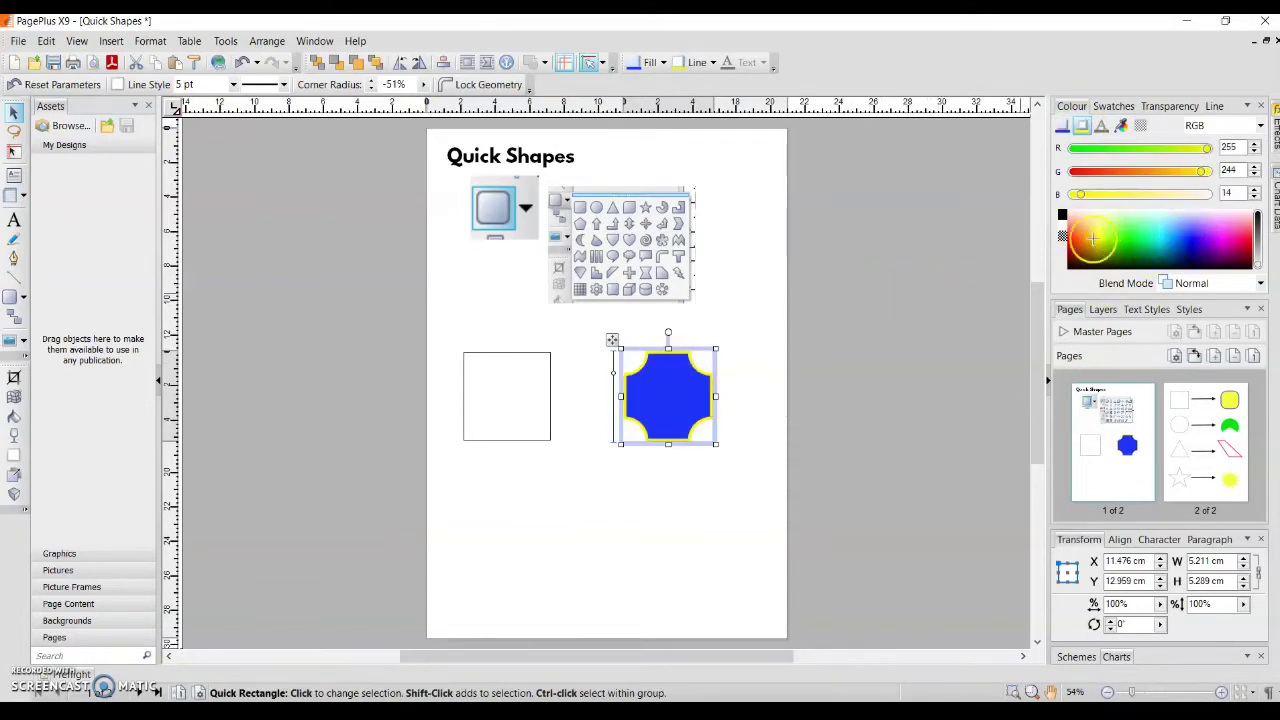
{"action": "left_click", "coordinate": [914, 282]}
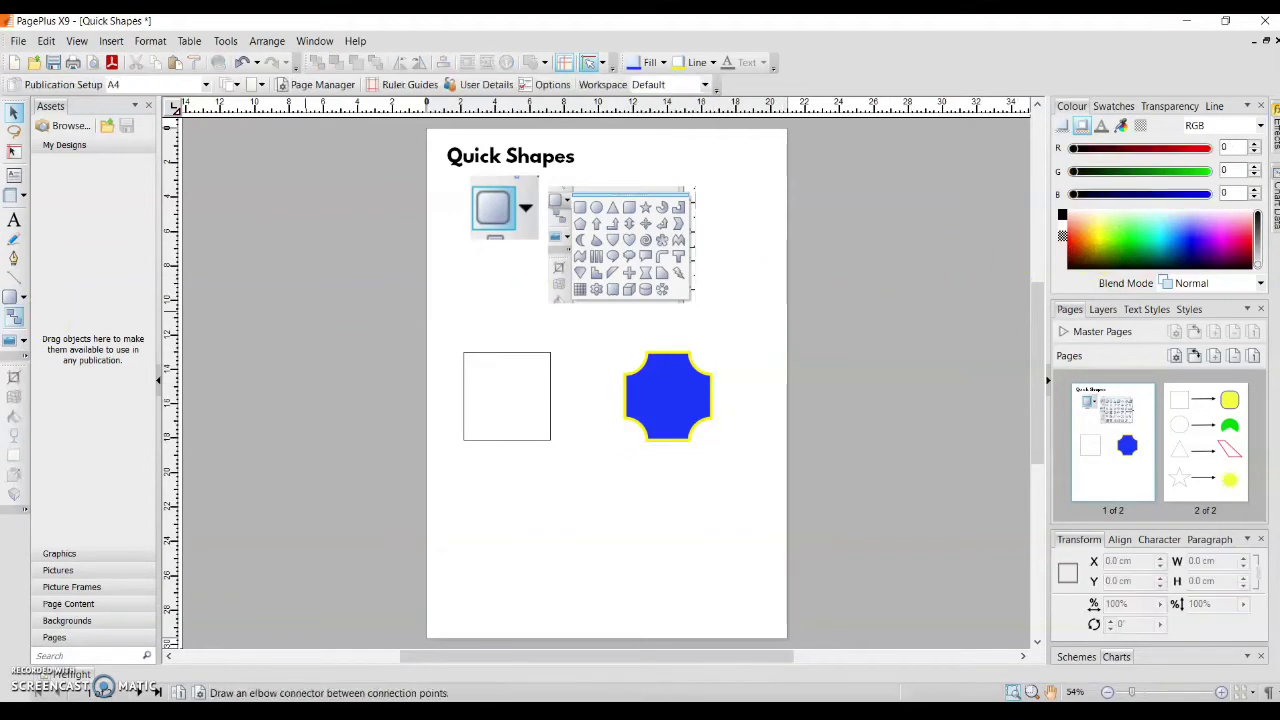
Draw a Quick Ellipse about 5.1 by 4.6 cm below the plain square and place a copy under the blue shape
{"action": "left_click", "coordinate": [23, 298]}
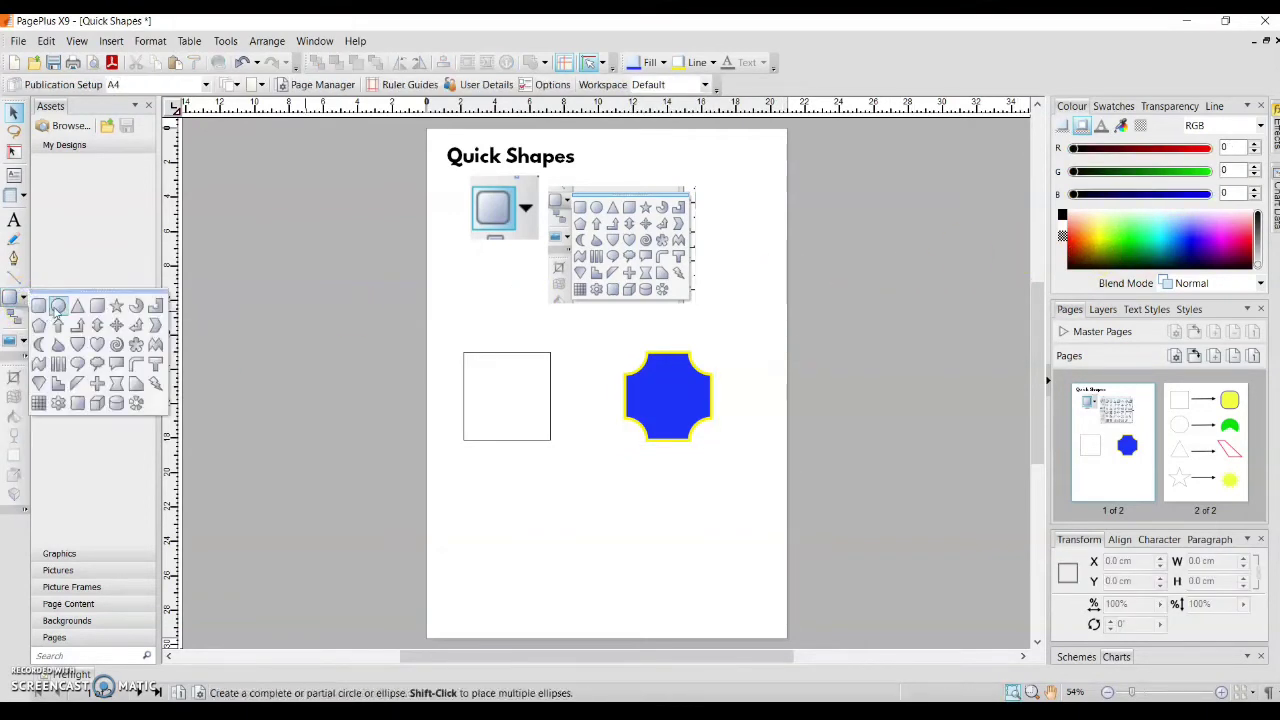
{"action": "left_click", "coordinate": [58, 305]}
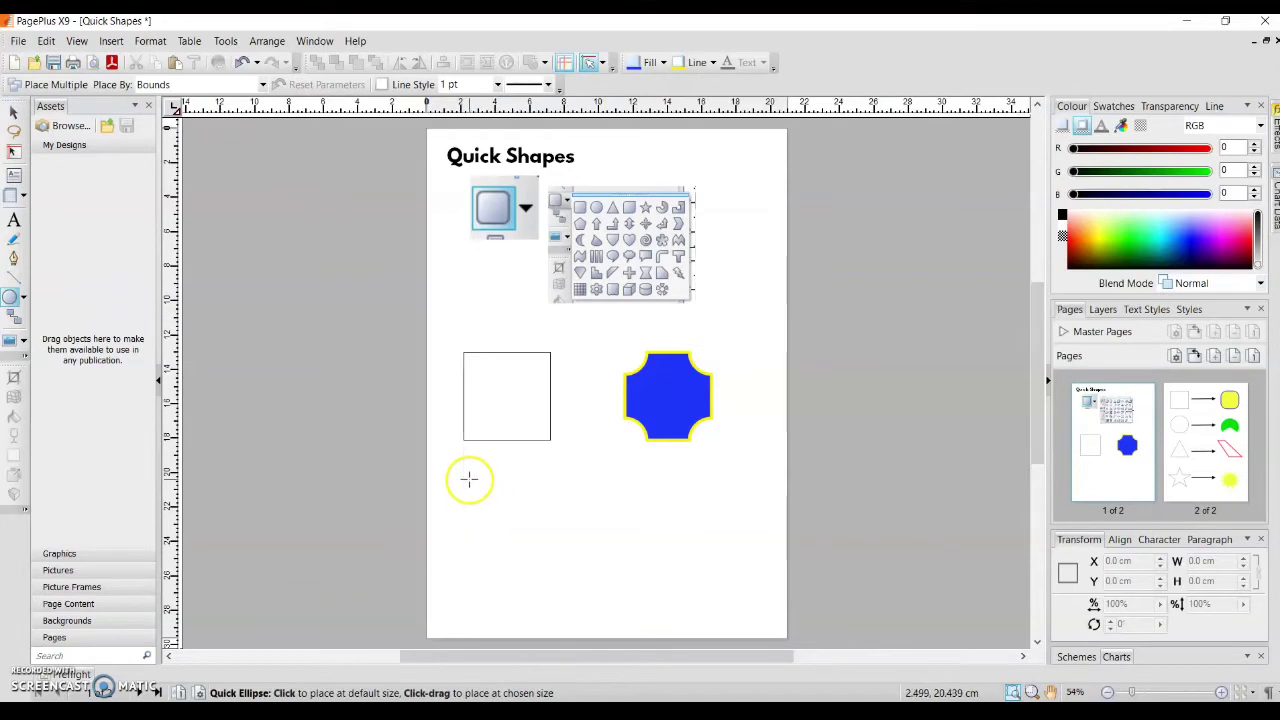
{"action": "left_click_drag", "start_coordinate": [469, 479], "coordinate": [557, 559]}
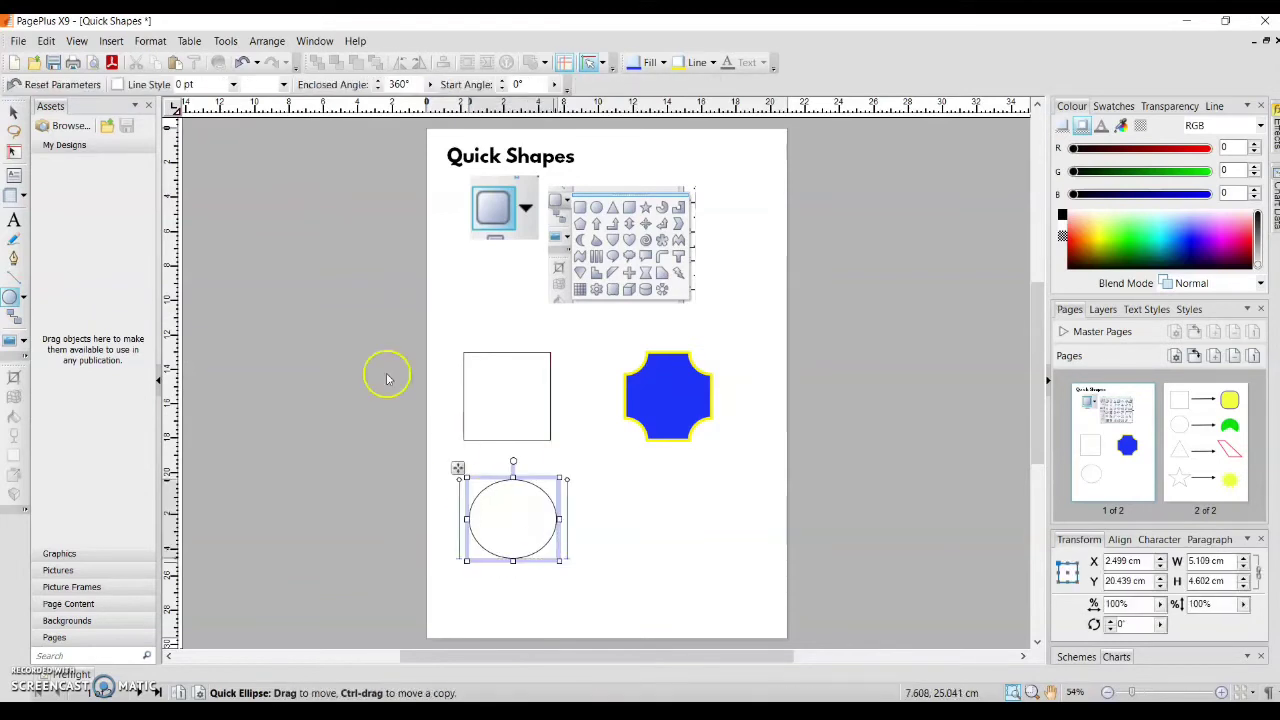
{"action": "left_click", "coordinate": [174, 63]}
{"action": "left_click_drag", "start_coordinate": [587, 355], "coordinate": [656, 505]}
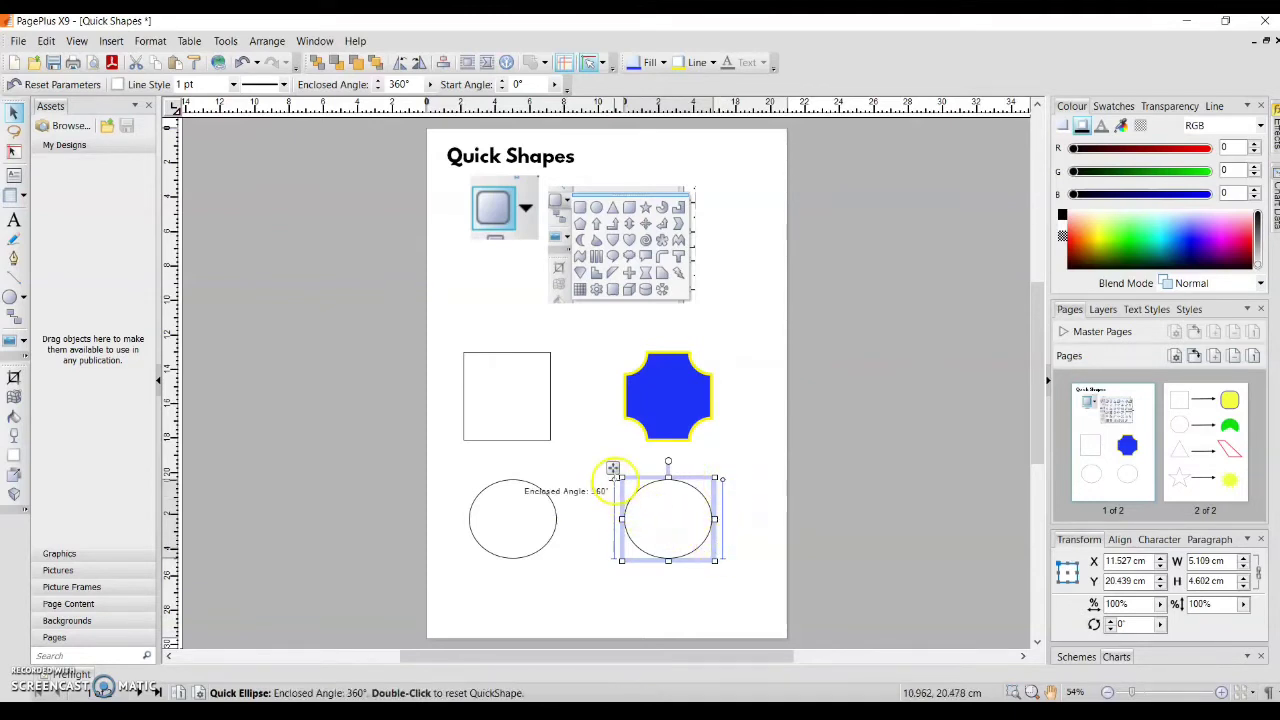
Turn the copied ellipse into a green pie without an outline, with a 280° enclosed angle and a 126° start angle
{"action": "left_click_drag", "start_coordinate": [613, 468], "coordinate": [609, 499]}
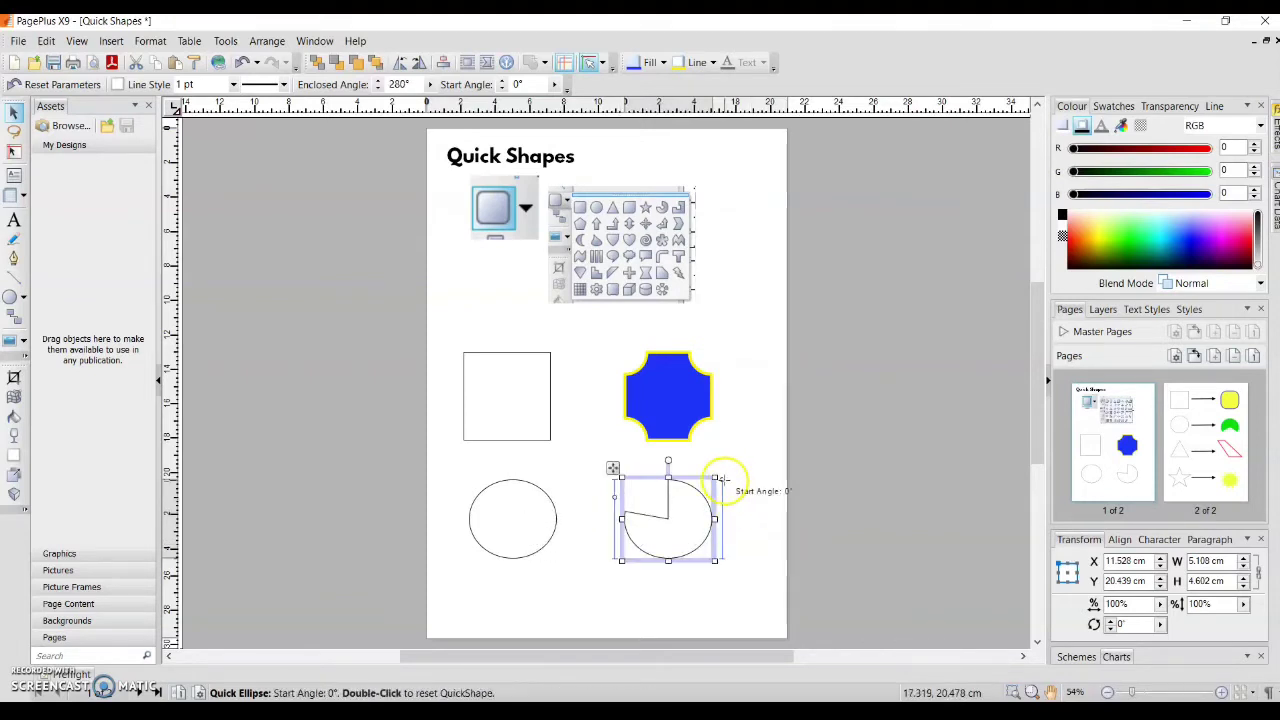
{"action": "left_click_drag", "start_coordinate": [716, 479], "coordinate": [718, 507]}
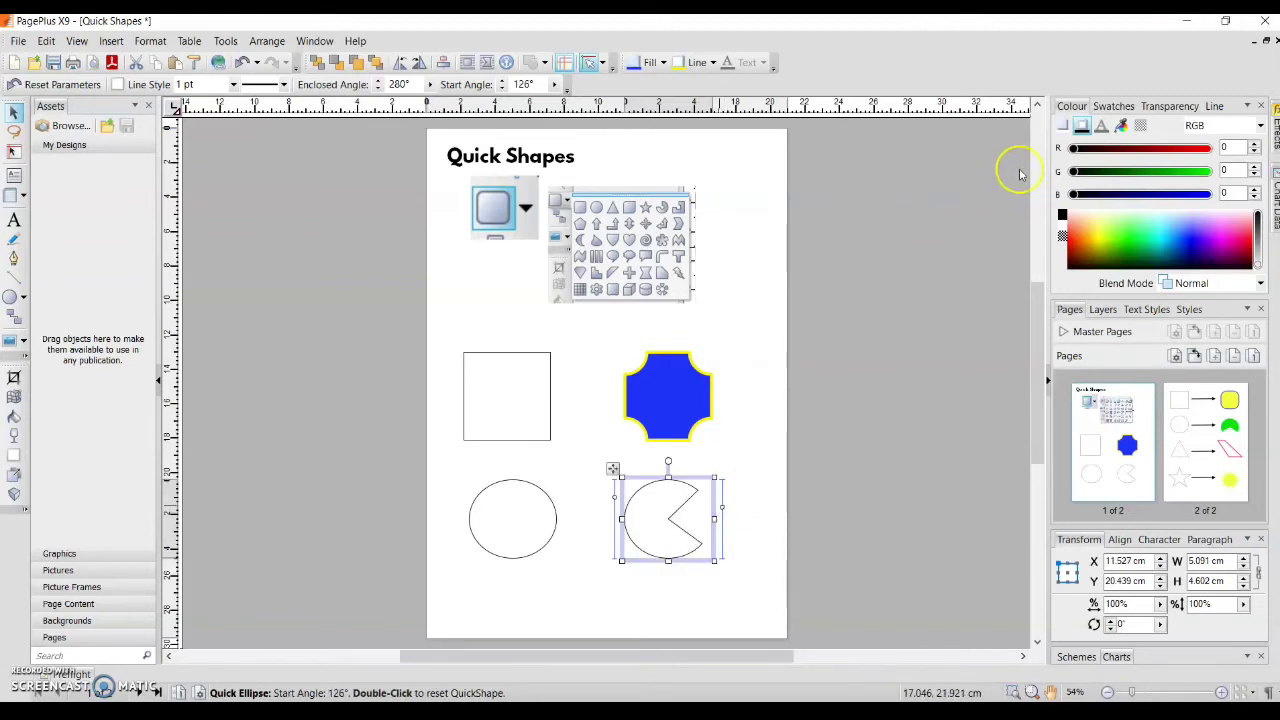
{"action": "left_click", "coordinate": [1066, 127]}
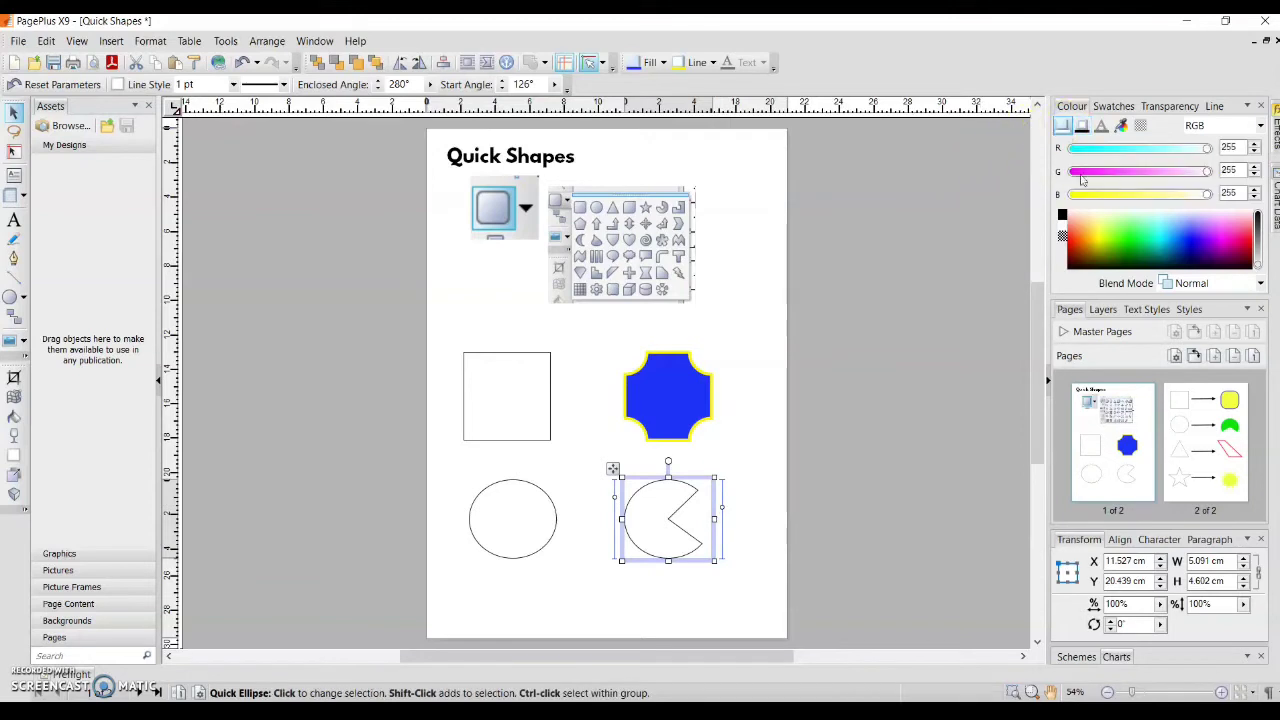
{"action": "left_click", "coordinate": [1137, 241]}
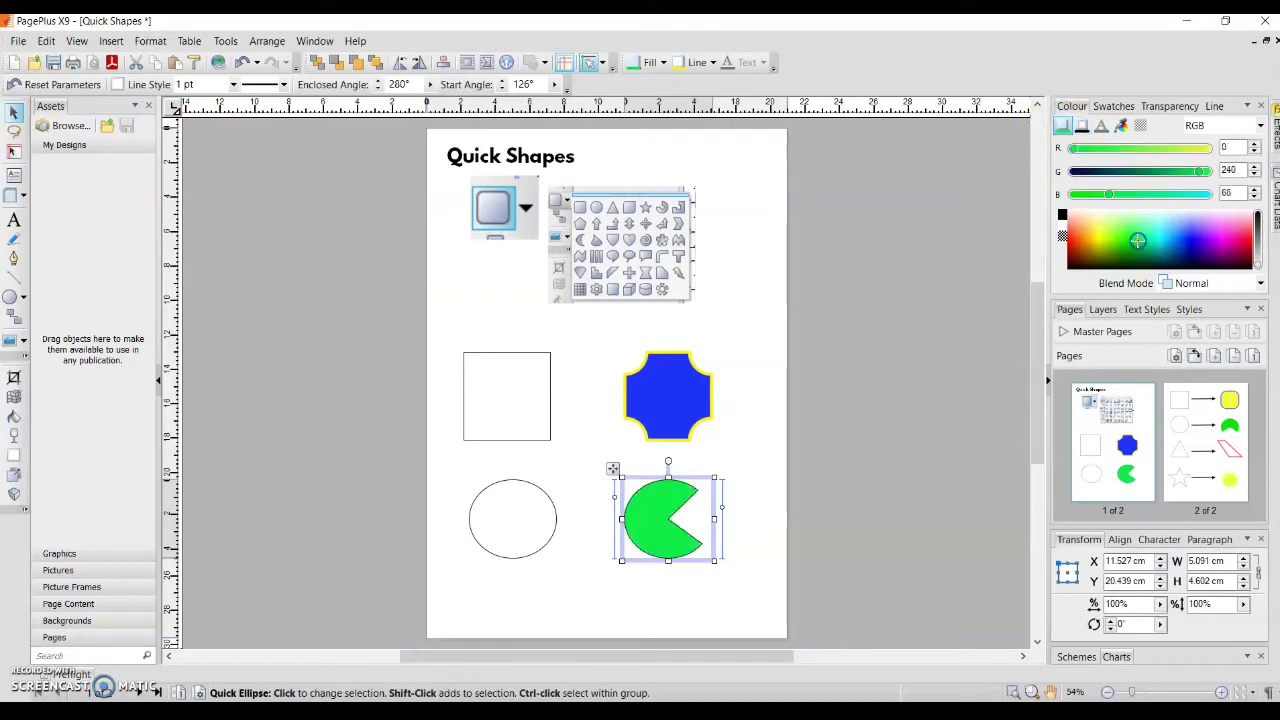
{"action": "left_click", "coordinate": [1082, 127]}
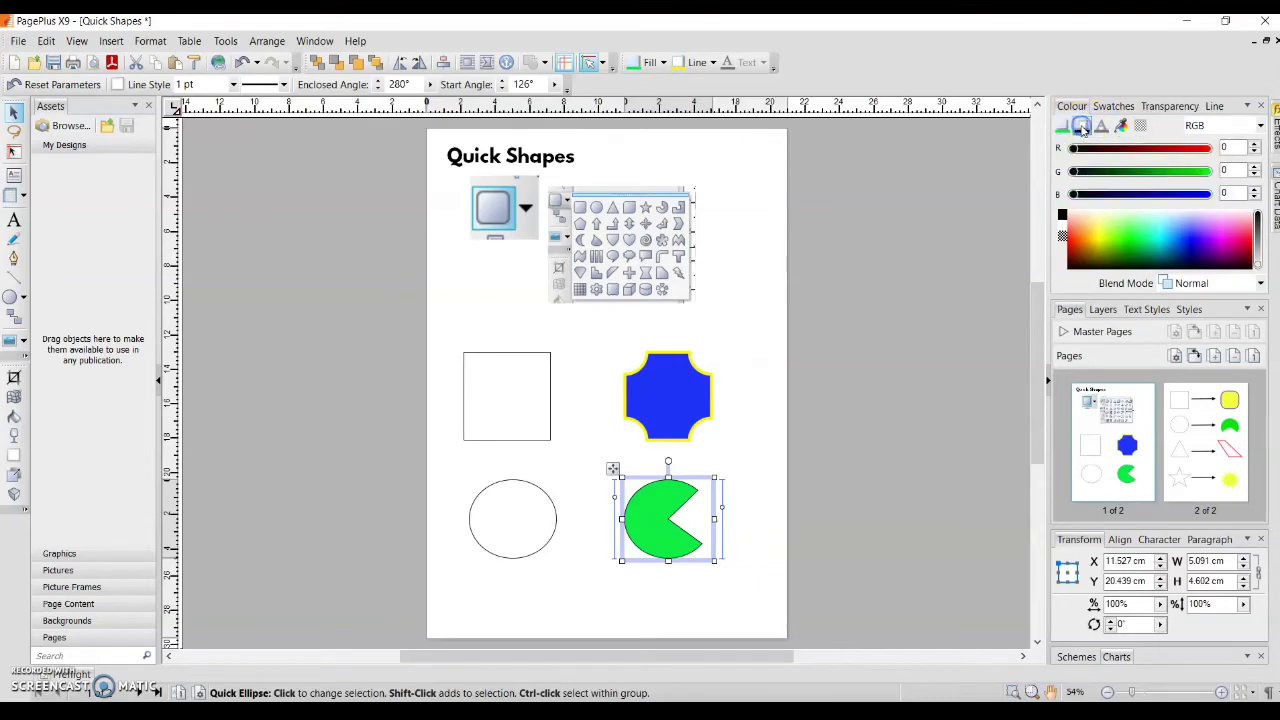
{"action": "left_click", "coordinate": [1062, 236]}
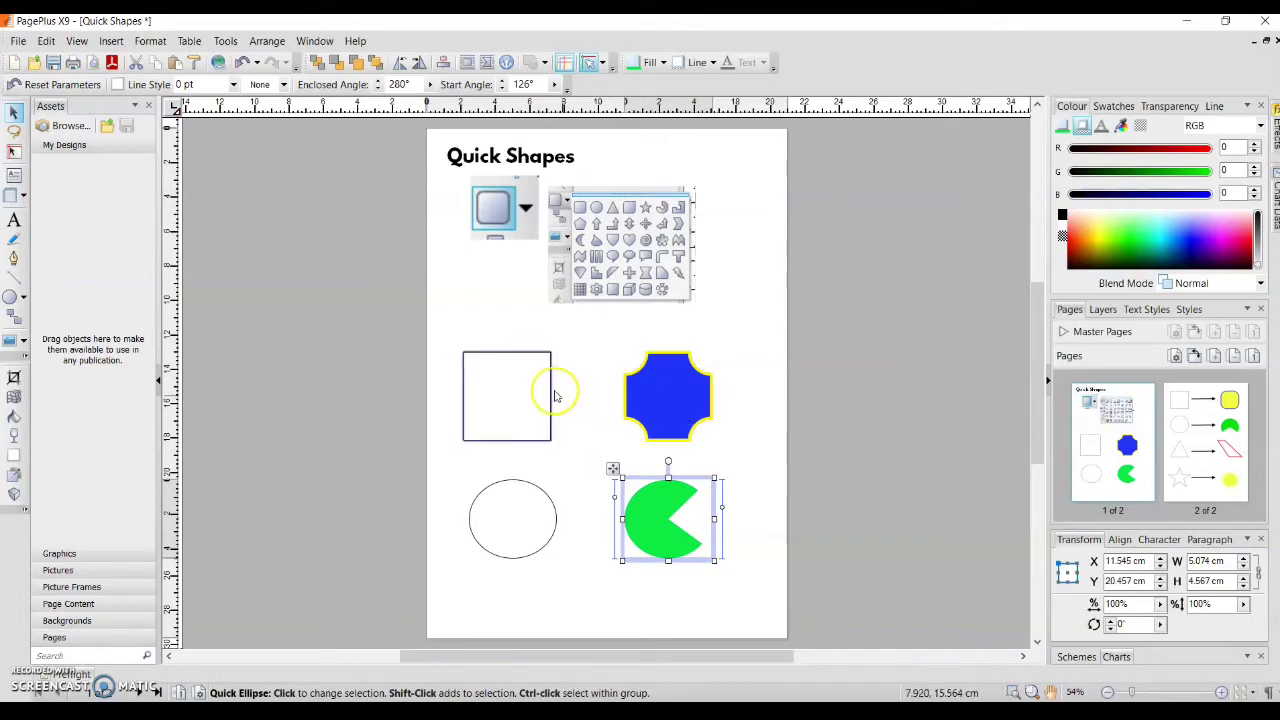
Move the square, blue shape, ellipse and green pie upward and closer together, keeping them in two rows and two columns
{"action": "left_click_drag", "start_coordinate": [510, 358], "coordinate": [509, 332]}
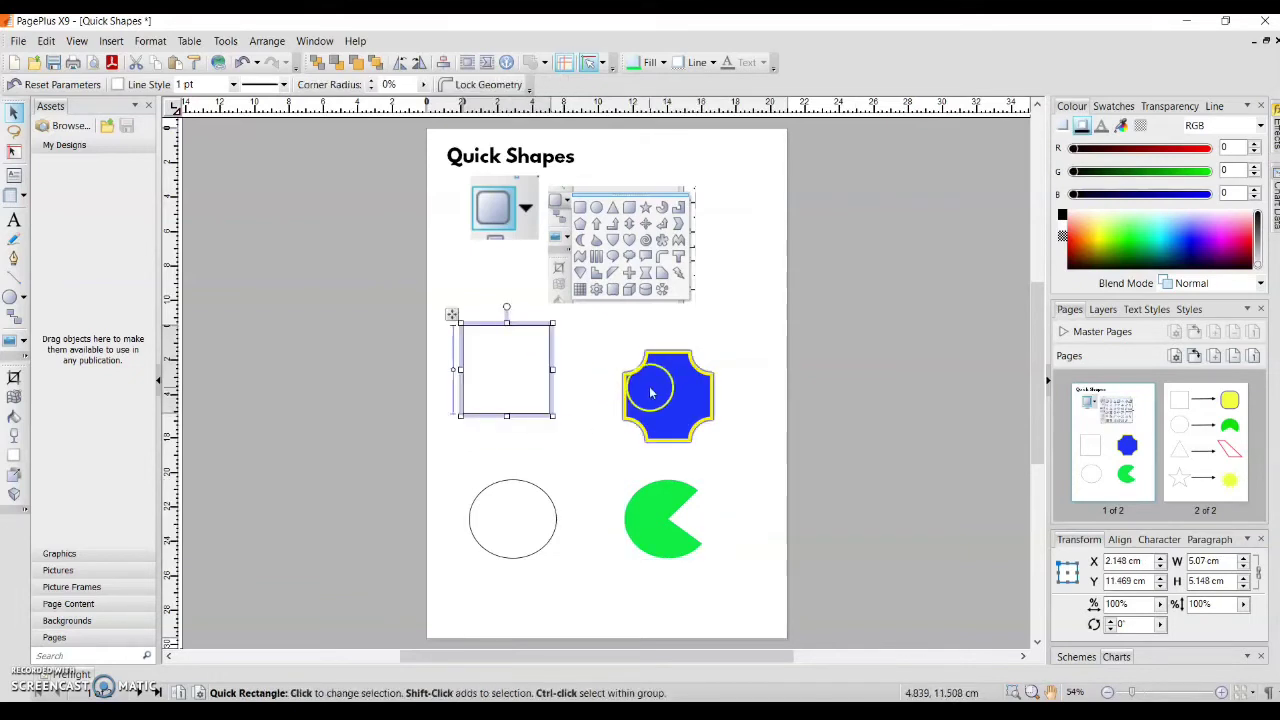
{"action": "left_click_drag", "start_coordinate": [654, 380], "coordinate": [617, 368]}
{"action": "left_click_drag", "start_coordinate": [541, 489], "coordinate": [536, 441]}
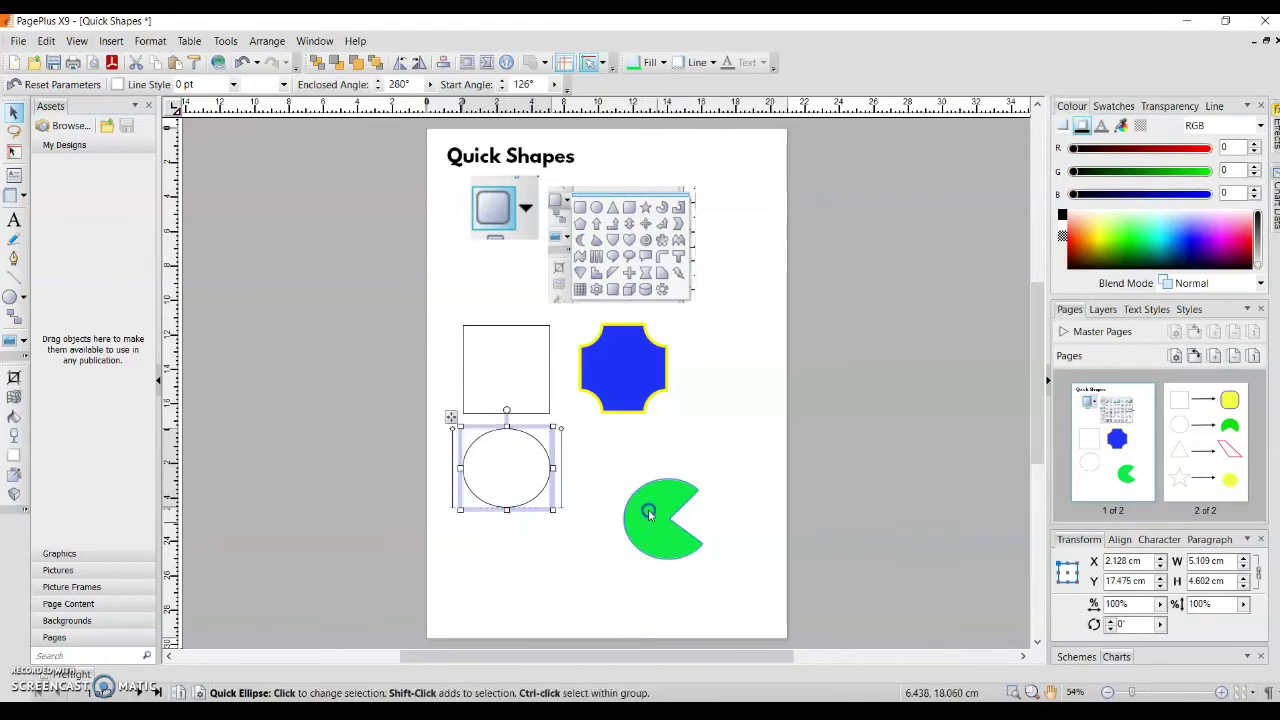
{"action": "left_click_drag", "start_coordinate": [649, 517], "coordinate": [617, 472]}
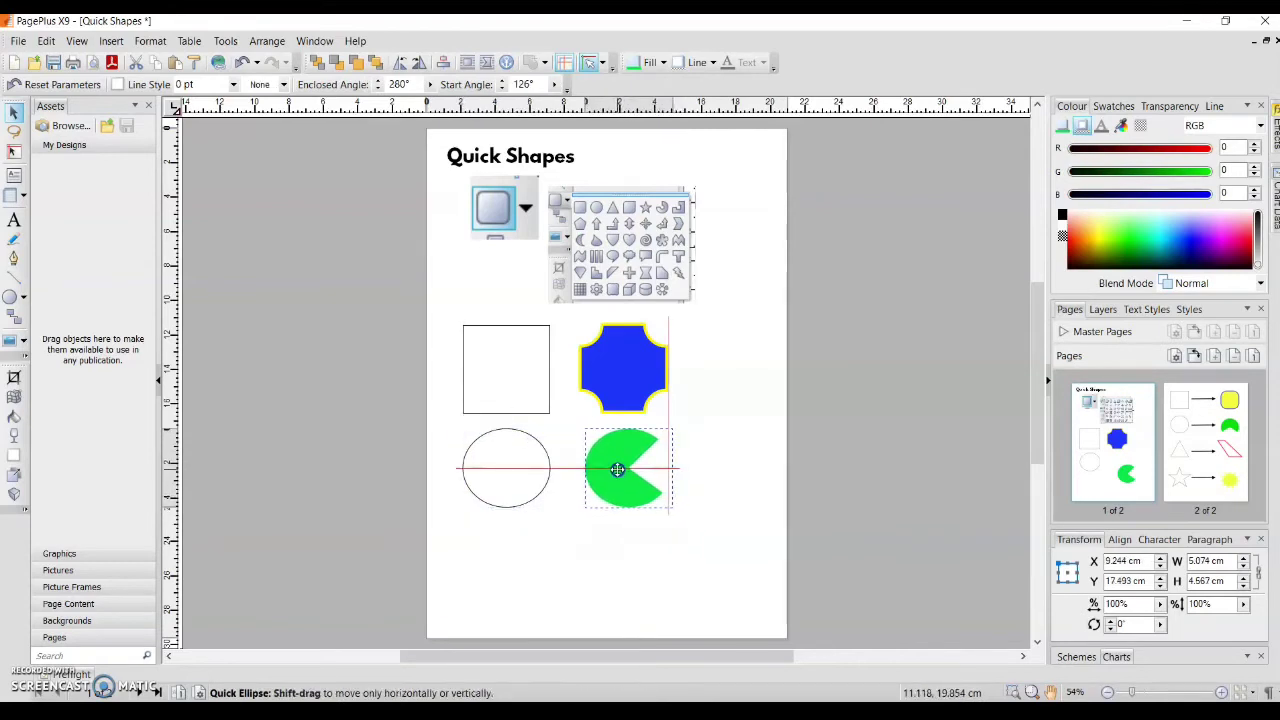
Draw a Quick Triangle about 6.2 by 4.7 cm and centre it below the plain ellipse
{"action": "left_click", "coordinate": [24, 299]}
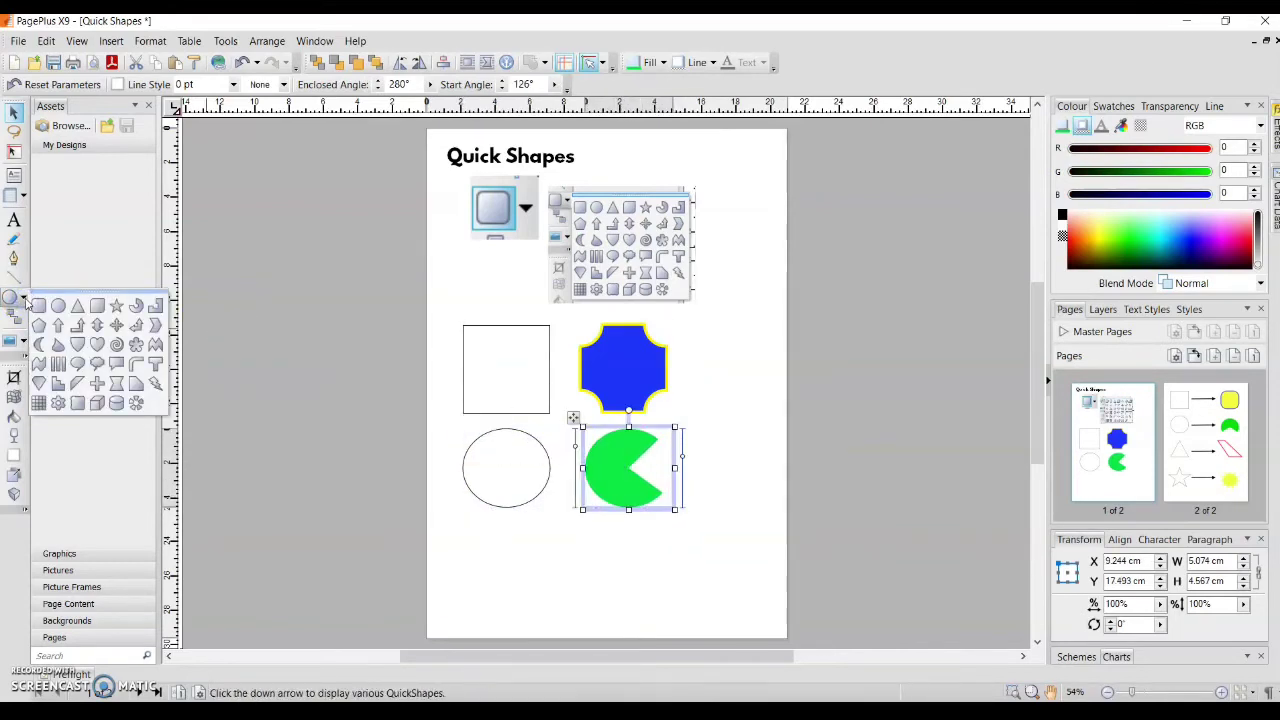
{"action": "left_click", "coordinate": [77, 305]}
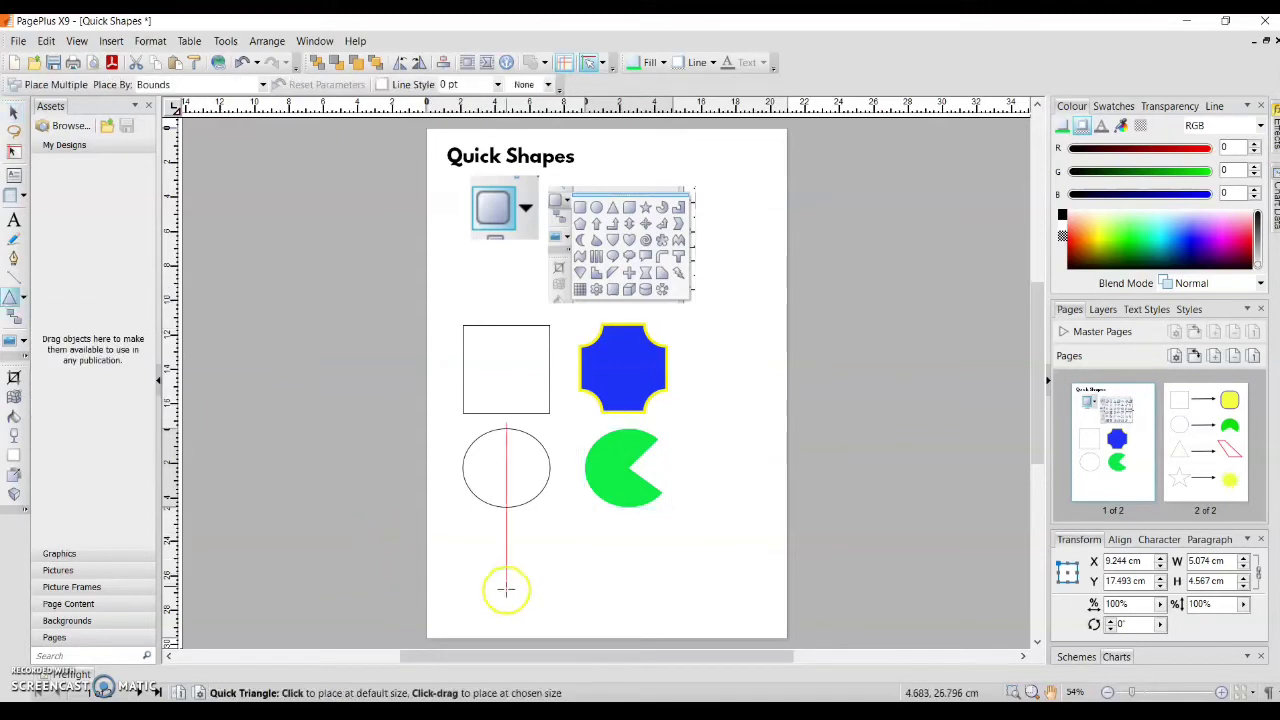
{"action": "left_click_drag", "start_coordinate": [468, 532], "coordinate": [570, 610]}
{"action": "left_click_drag", "start_coordinate": [486, 533], "coordinate": [469, 529]}
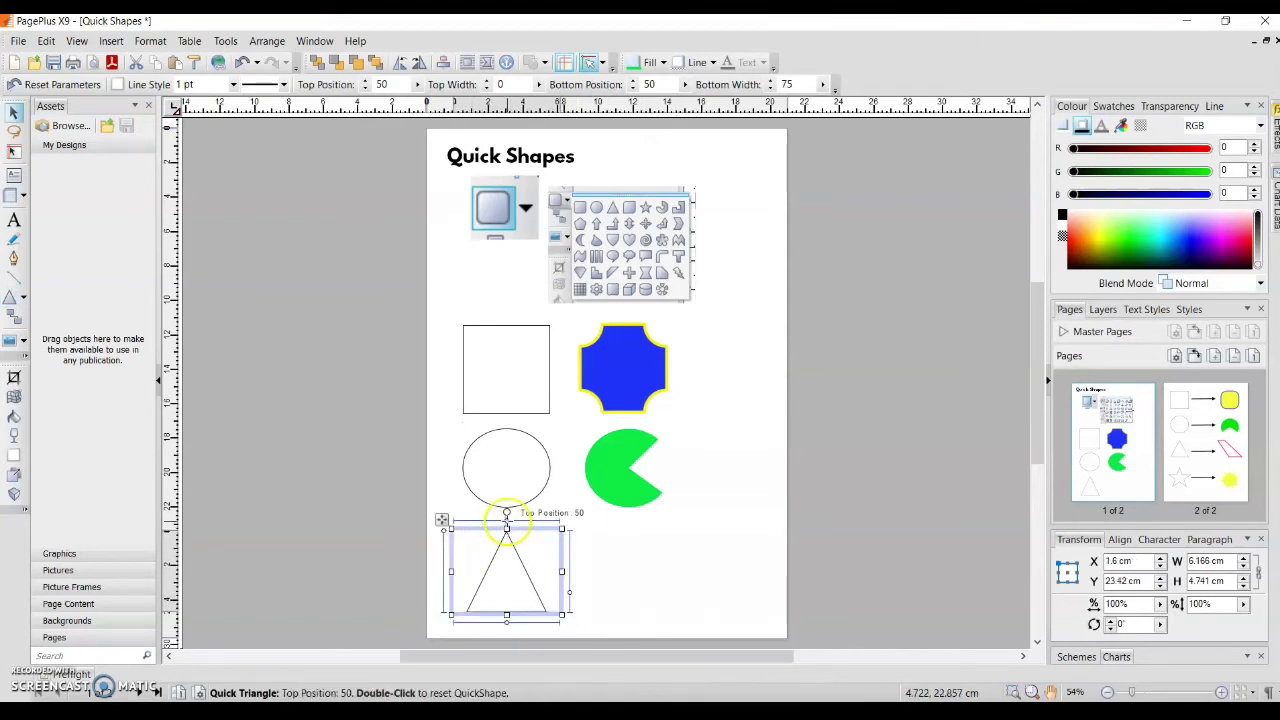
Make a copy of the triangle and place it below the green pie
{"action": "left_click", "coordinate": [160, 63]}
{"action": "left_click", "coordinate": [175, 62]}
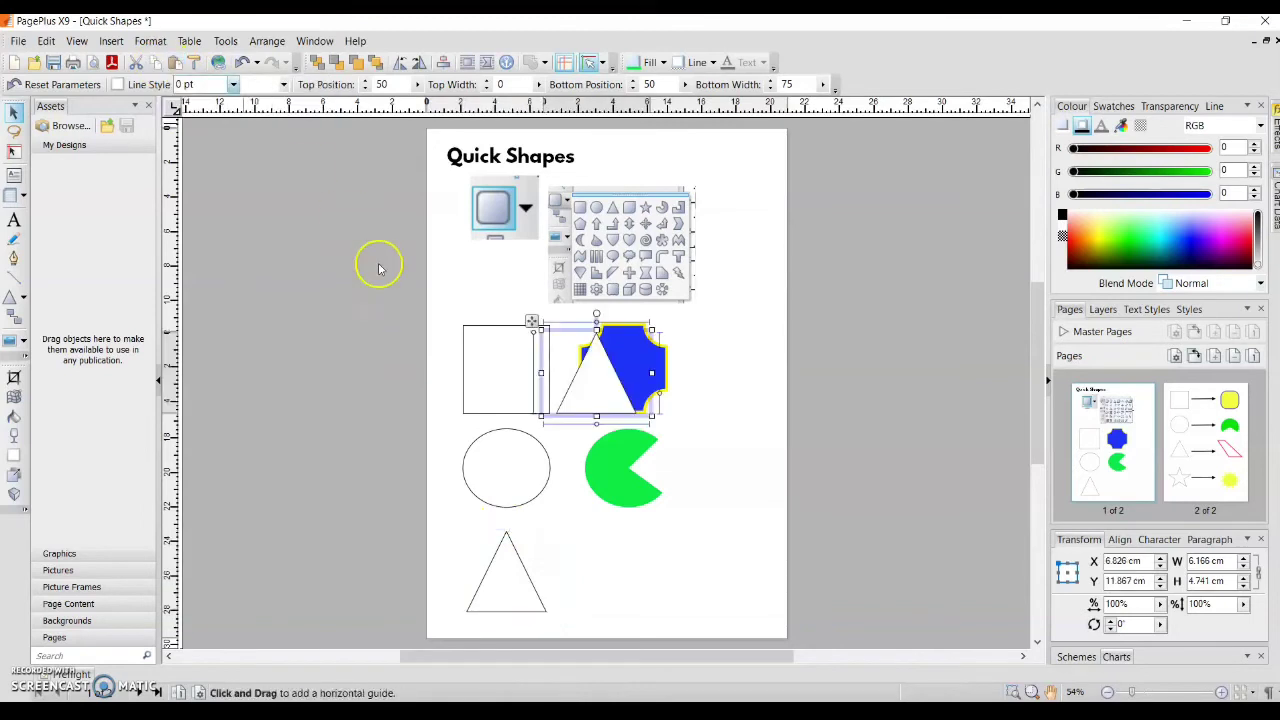
{"action": "left_click", "coordinate": [584, 392]}
{"action": "left_click_drag", "start_coordinate": [610, 544], "coordinate": [604, 589]}
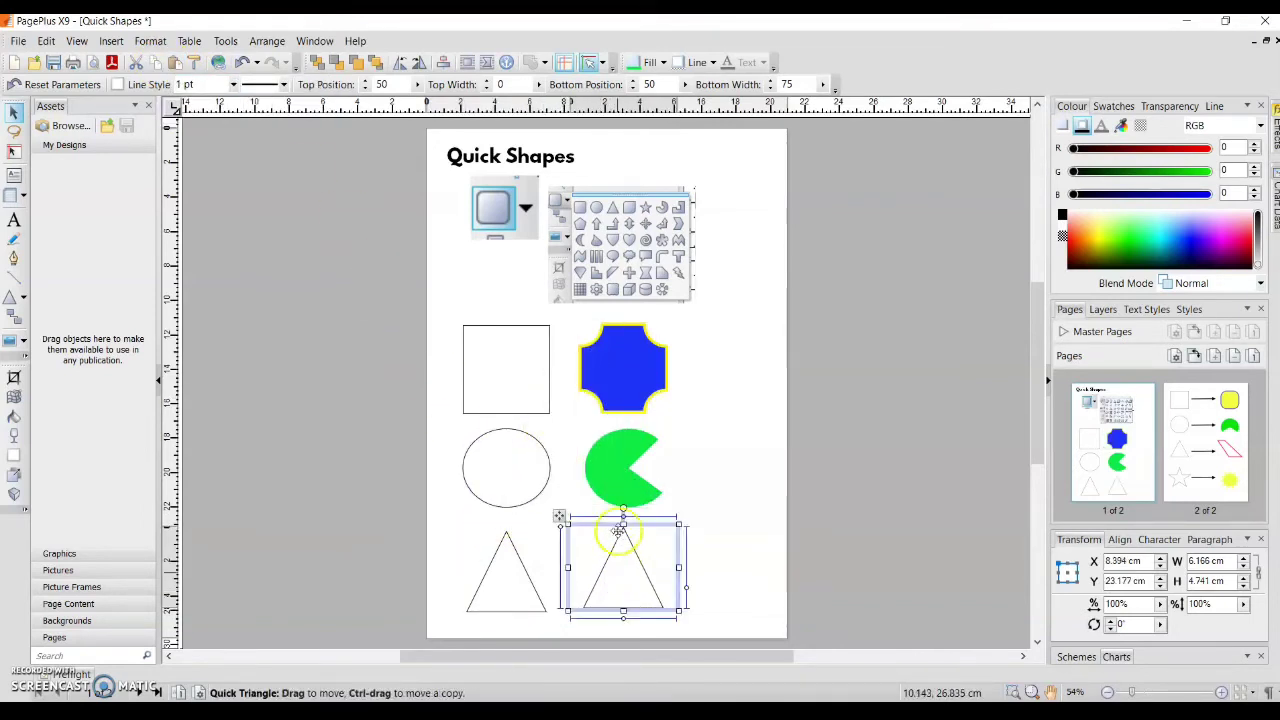
Reshape the copied triangle into a slanted quadrilateral with top position 14, top width 28, bottom position 88 and bottom width 62
{"action": "mouse_move", "coordinate": [623, 510]}
{"action": "left_mouse_down"}
{"action": "mouse_move", "coordinate": [582, 515]}
{"action": "mouse_move", "coordinate": [669, 515]}
{"action": "mouse_move", "coordinate": [578, 515]}
{"action": "mouse_move", "coordinate": [603, 516]}
{"action": "left_mouse_up"}
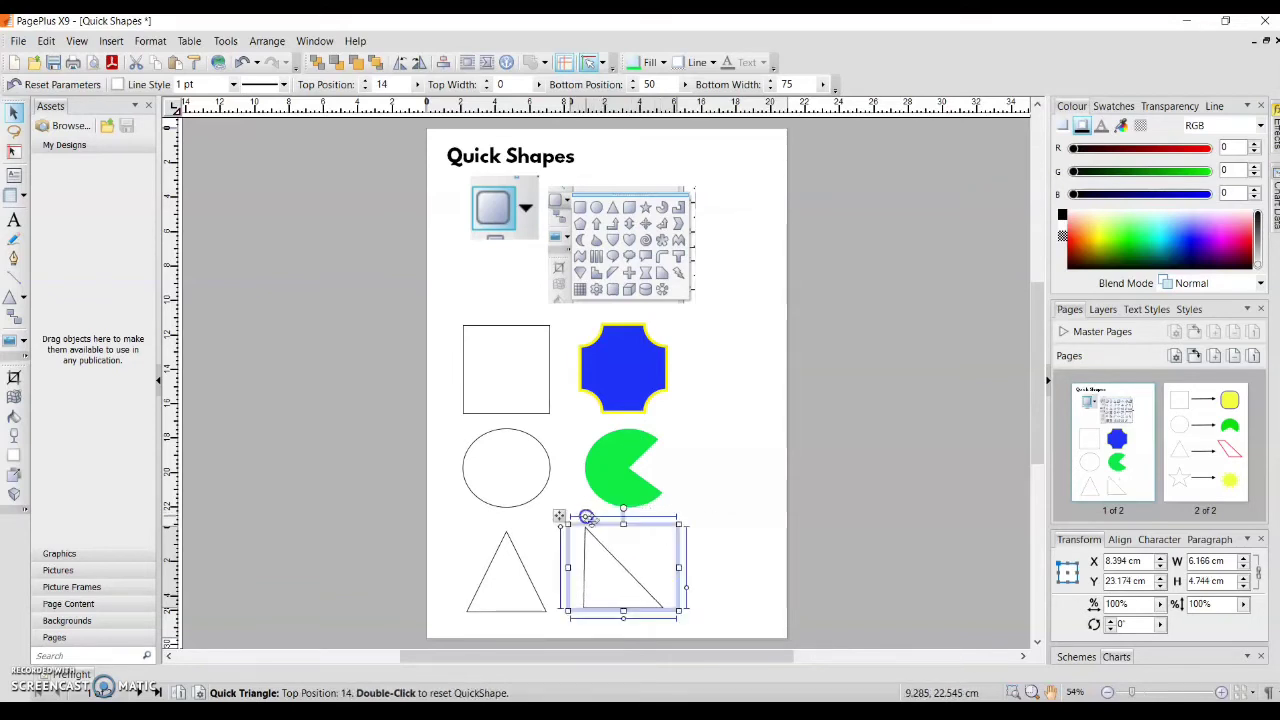
{"action": "mouse_move", "coordinate": [686, 586]}
{"action": "left_mouse_down"}
{"action": "mouse_move", "coordinate": [684, 540]}
{"action": "mouse_move", "coordinate": [681, 576]}
{"action": "left_mouse_up"}
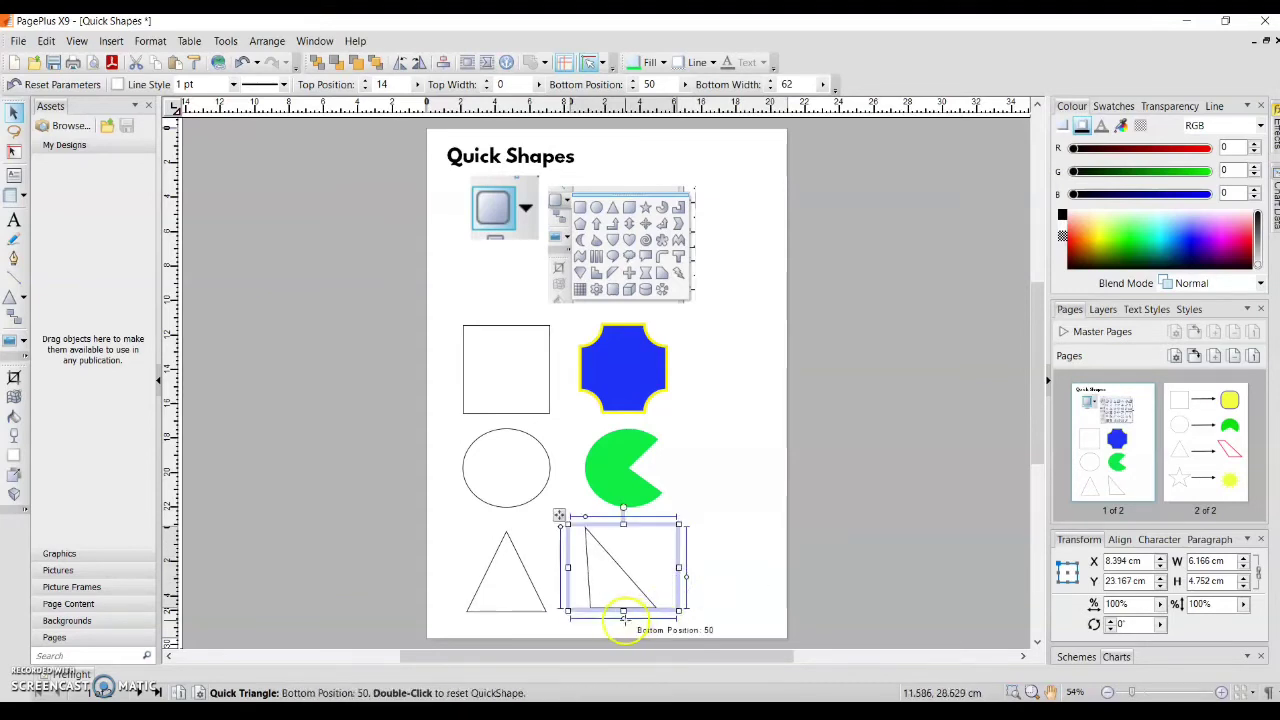
{"action": "left_click_drag", "start_coordinate": [623, 620], "coordinate": [664, 622]}
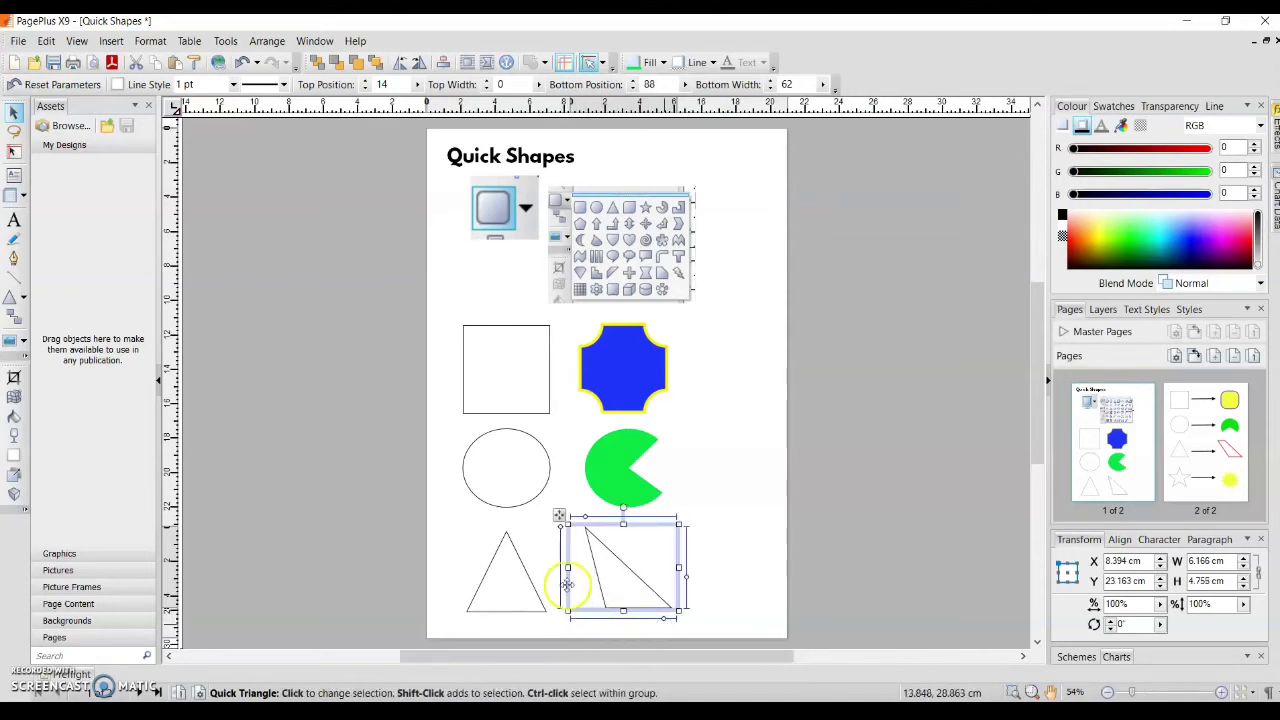
{"action": "left_click_drag", "start_coordinate": [559, 516], "coordinate": [625, 527]}
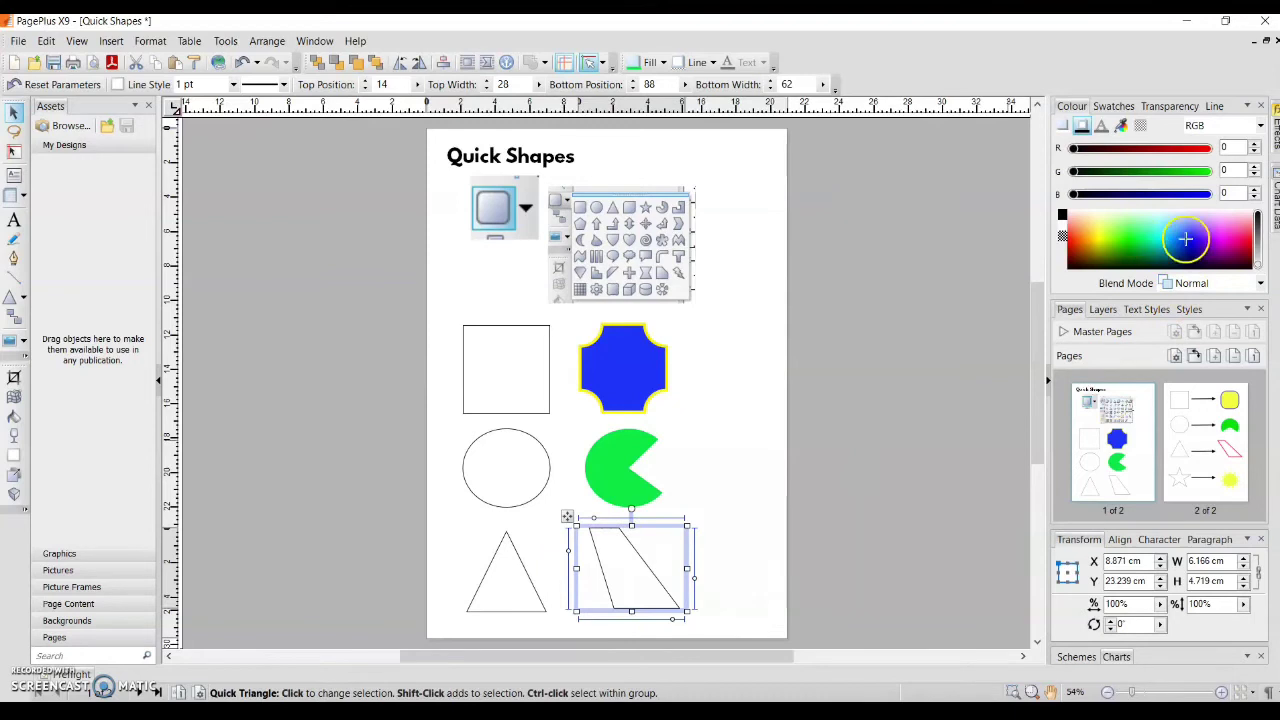
Give the slanted quadrilateral a 5 pt red outline (RGB 252, 0, 65)
{"action": "left_click", "coordinate": [1245, 238]}
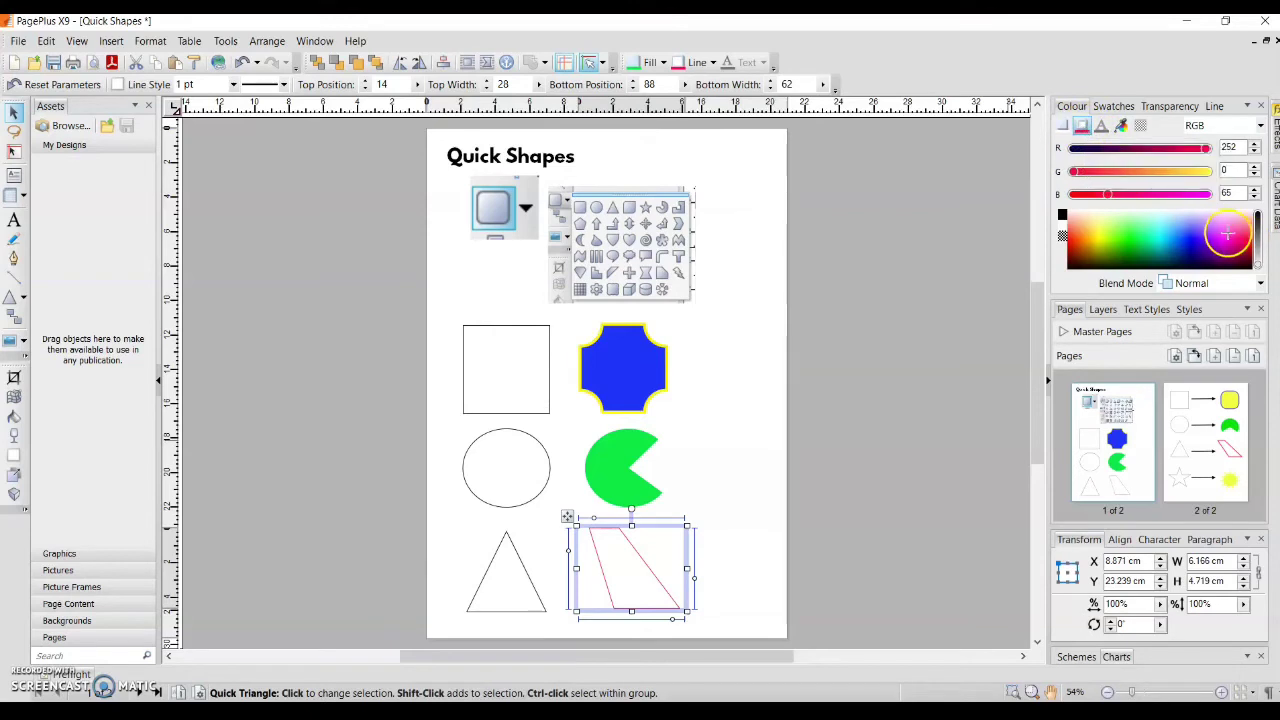
{"action": "left_click", "coordinate": [1215, 106]}
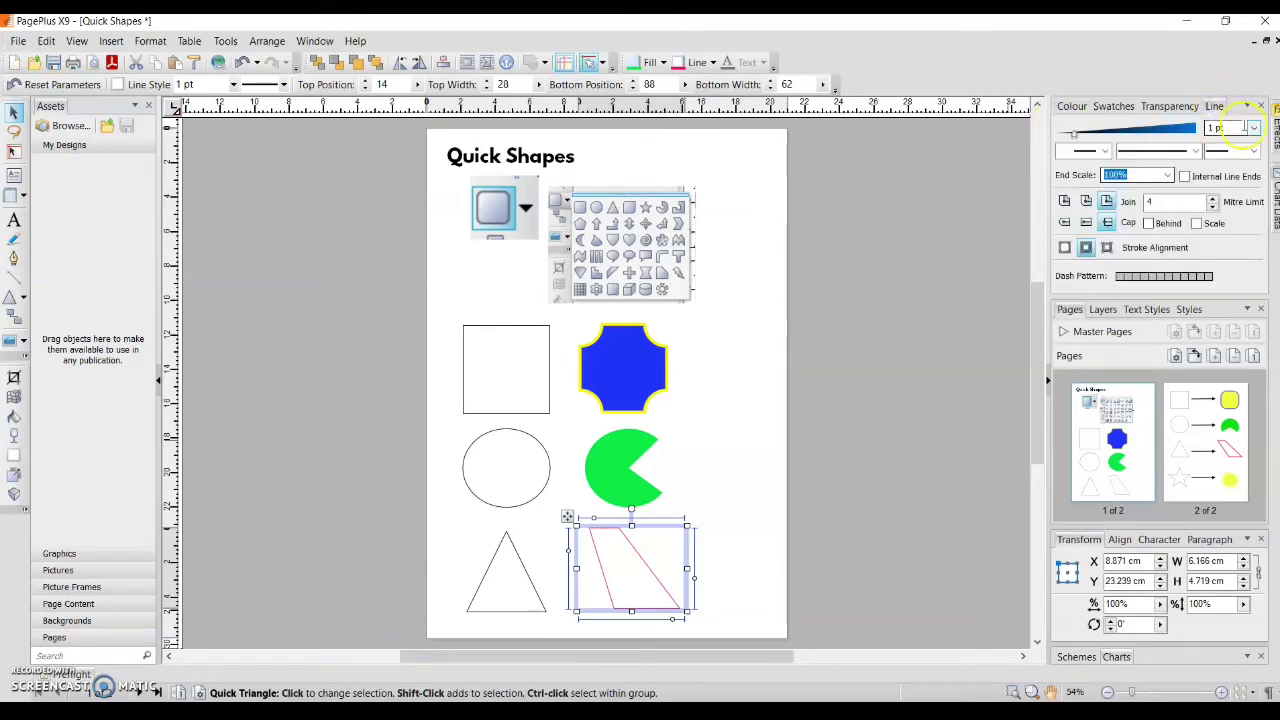
{"action": "left_click", "coordinate": [1253, 128]}
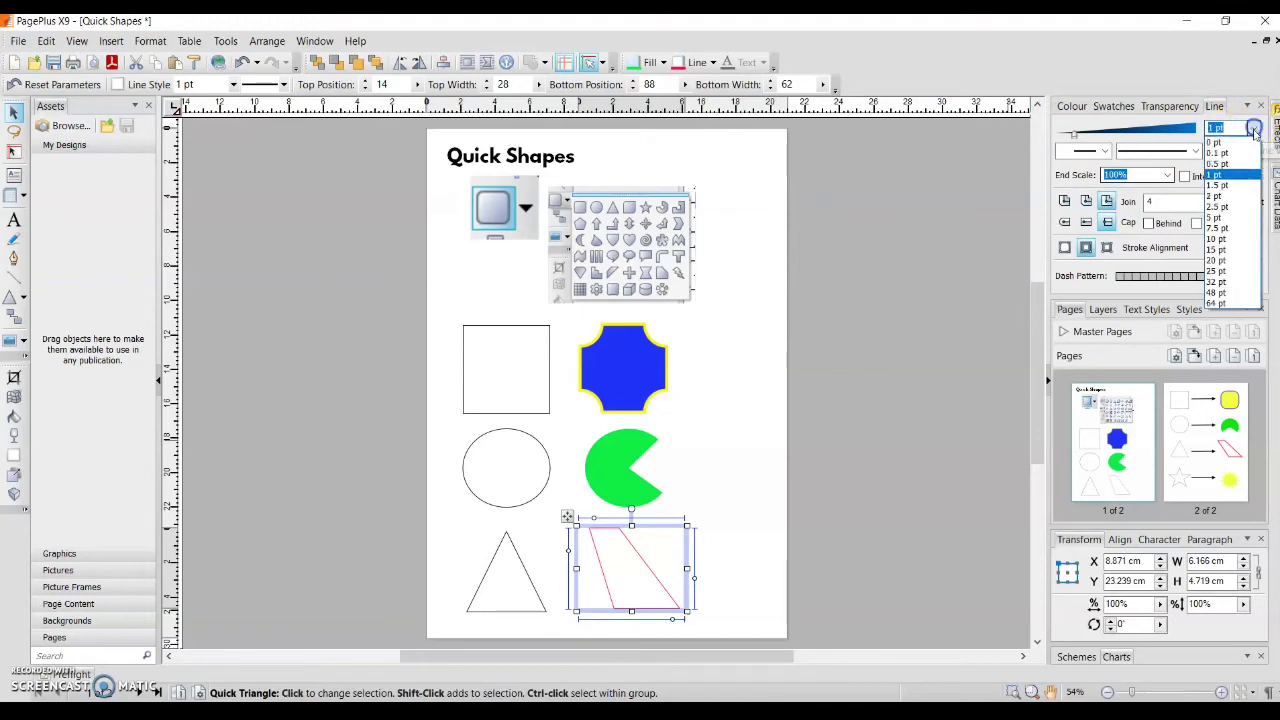
{"action": "left_click", "coordinate": [1218, 218]}
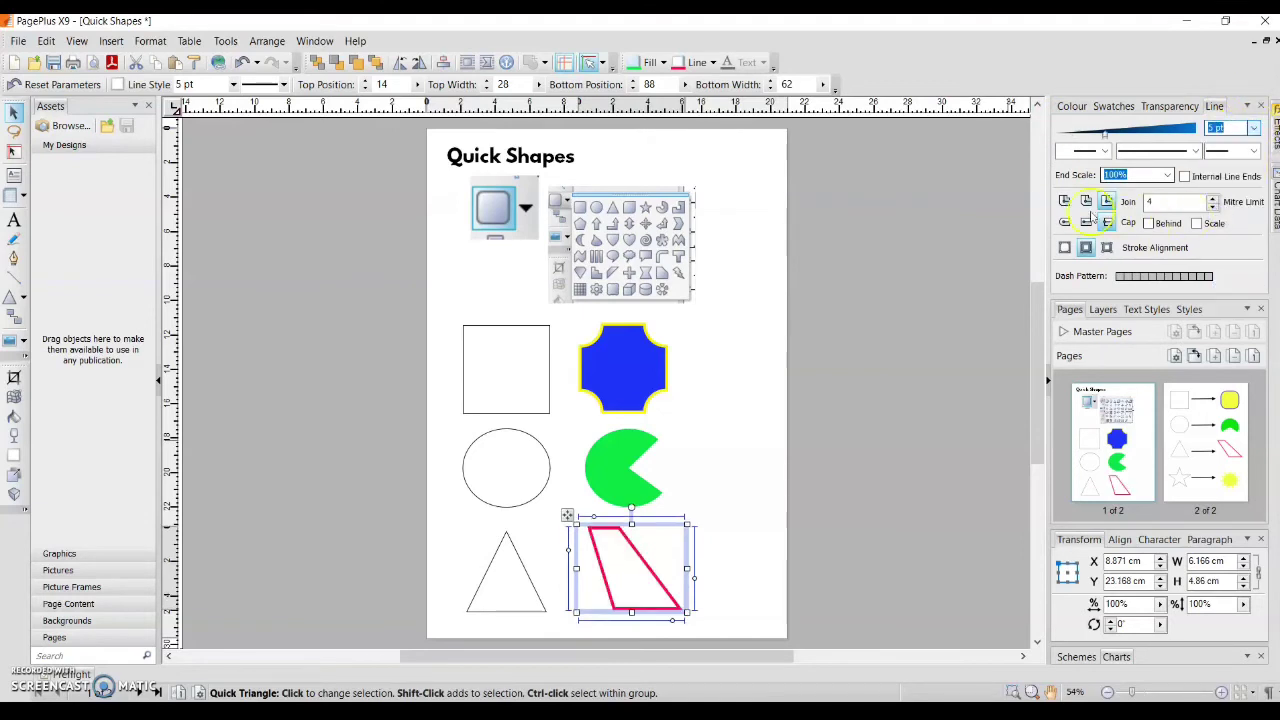
Try green (RGB 8, 255, 8), blue and orange (RGB 255, 113, 14) fills on the quadrilateral and return it to white
{"action": "left_click", "coordinate": [1071, 107]}
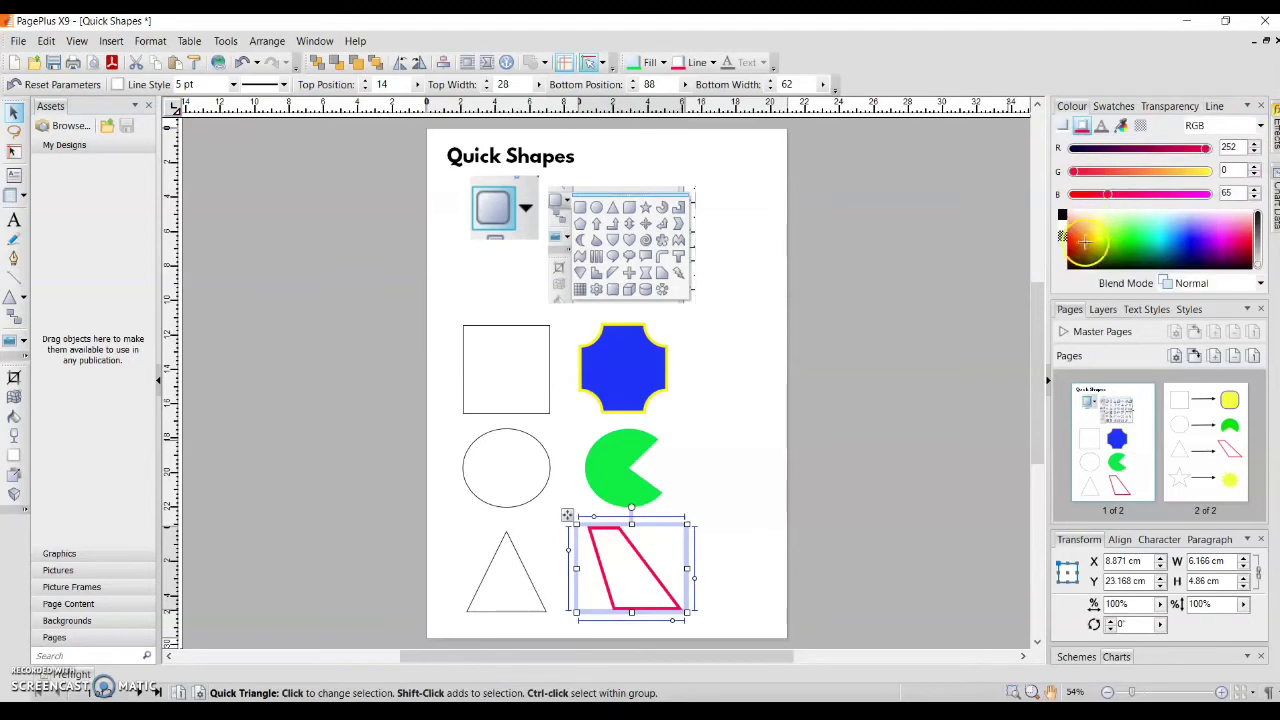
{"action": "left_click", "coordinate": [1062, 126]}
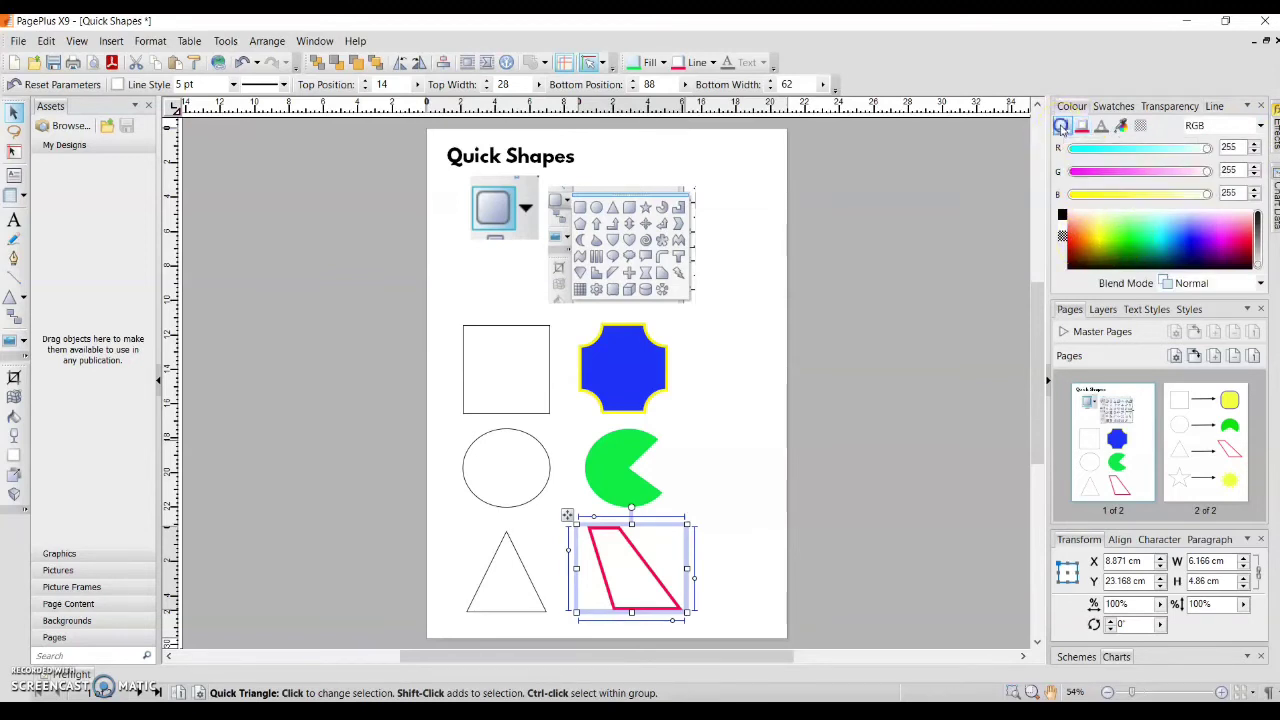
{"action": "left_click", "coordinate": [1128, 238]}
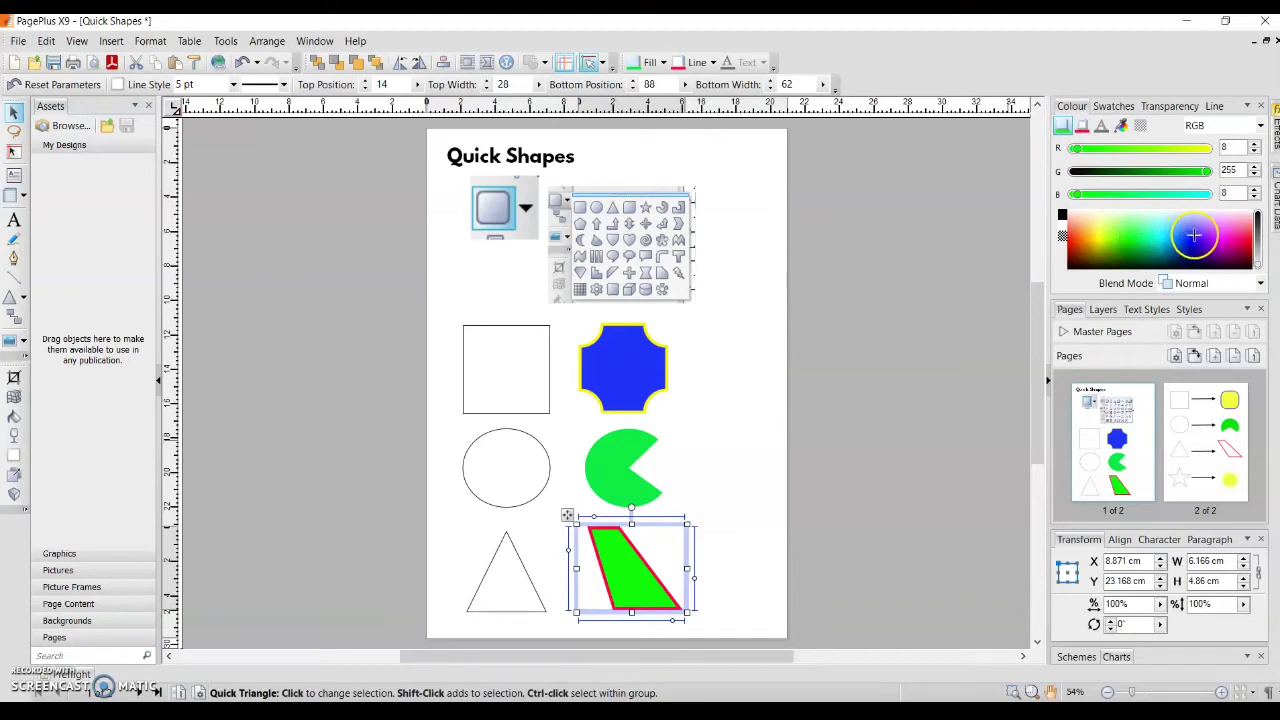
{"action": "left_click", "coordinate": [1190, 234]}
{"action": "left_click", "coordinate": [1080, 236]}
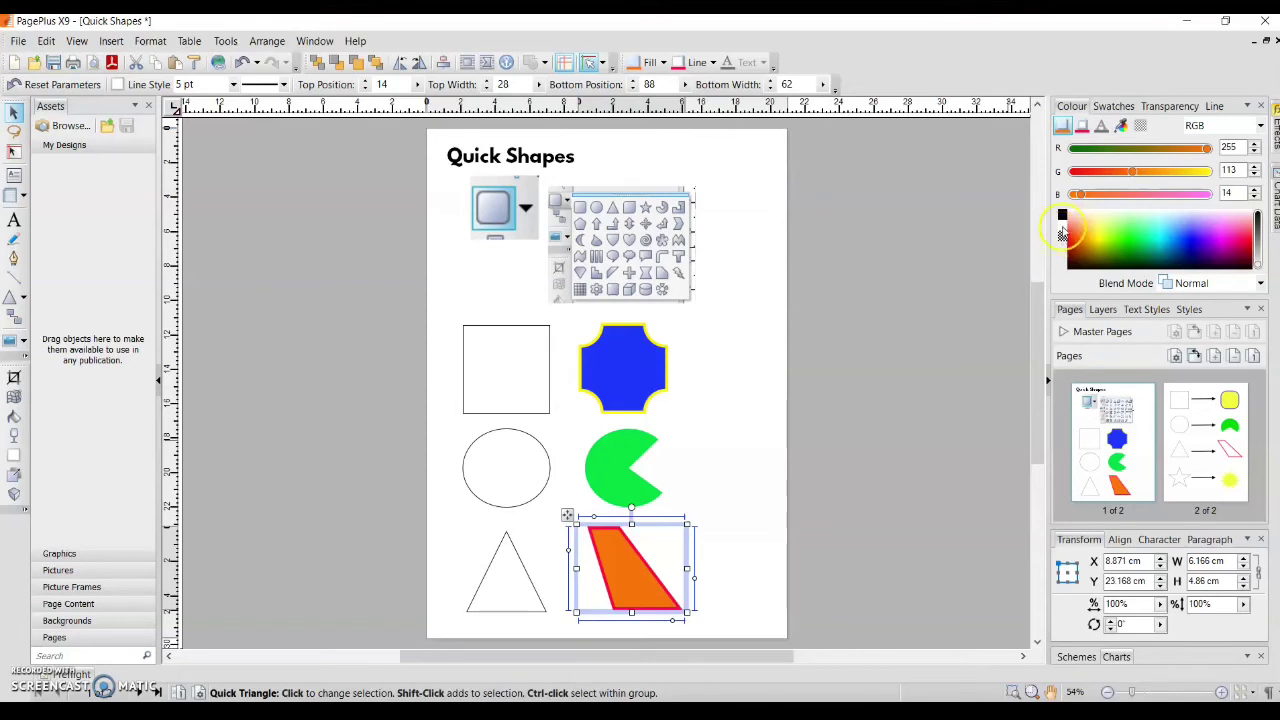
{"action": "left_click", "coordinate": [1063, 230]}
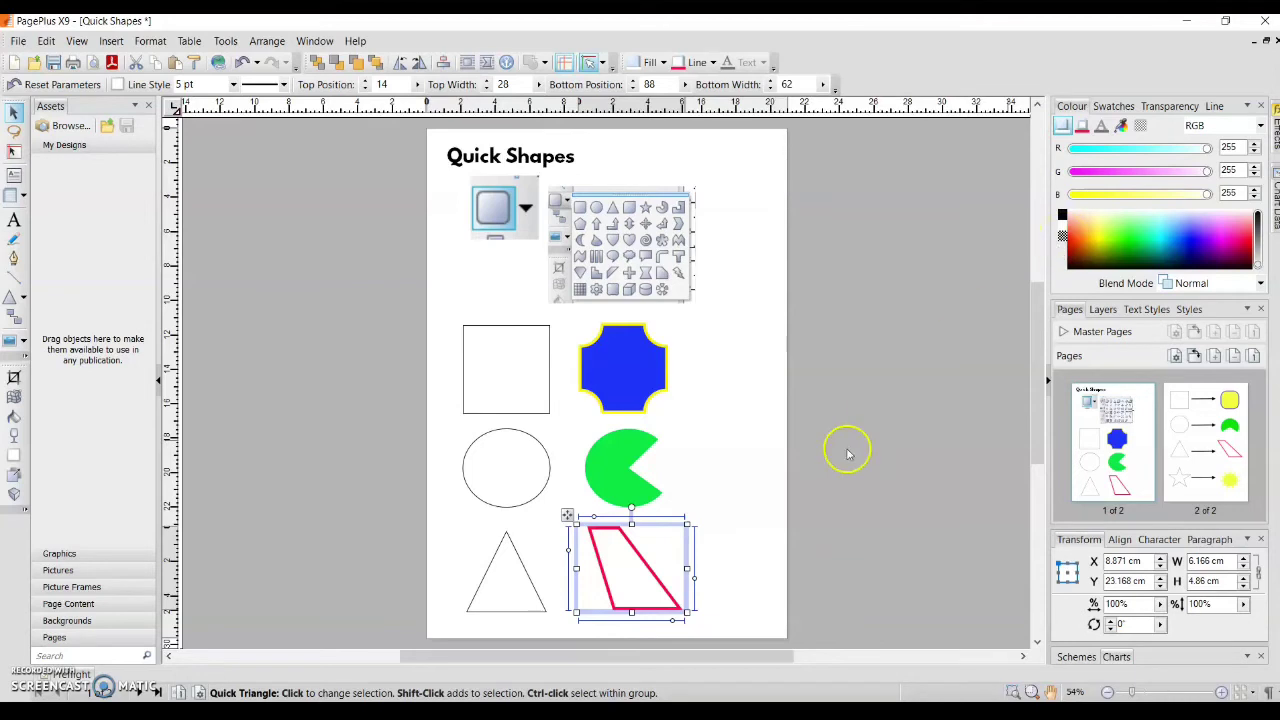
Position the red-outlined quadrilateral beneath the green pie, beside the plain triangle, and fill it with white
{"action": "mouse_move", "coordinate": [656, 528]}
{"action": "left_mouse_down"}
{"action": "mouse_move", "coordinate": [686, 457]}
{"action": "mouse_move", "coordinate": [694, 489]}
{"action": "mouse_move", "coordinate": [680, 524]}
{"action": "left_mouse_up"}
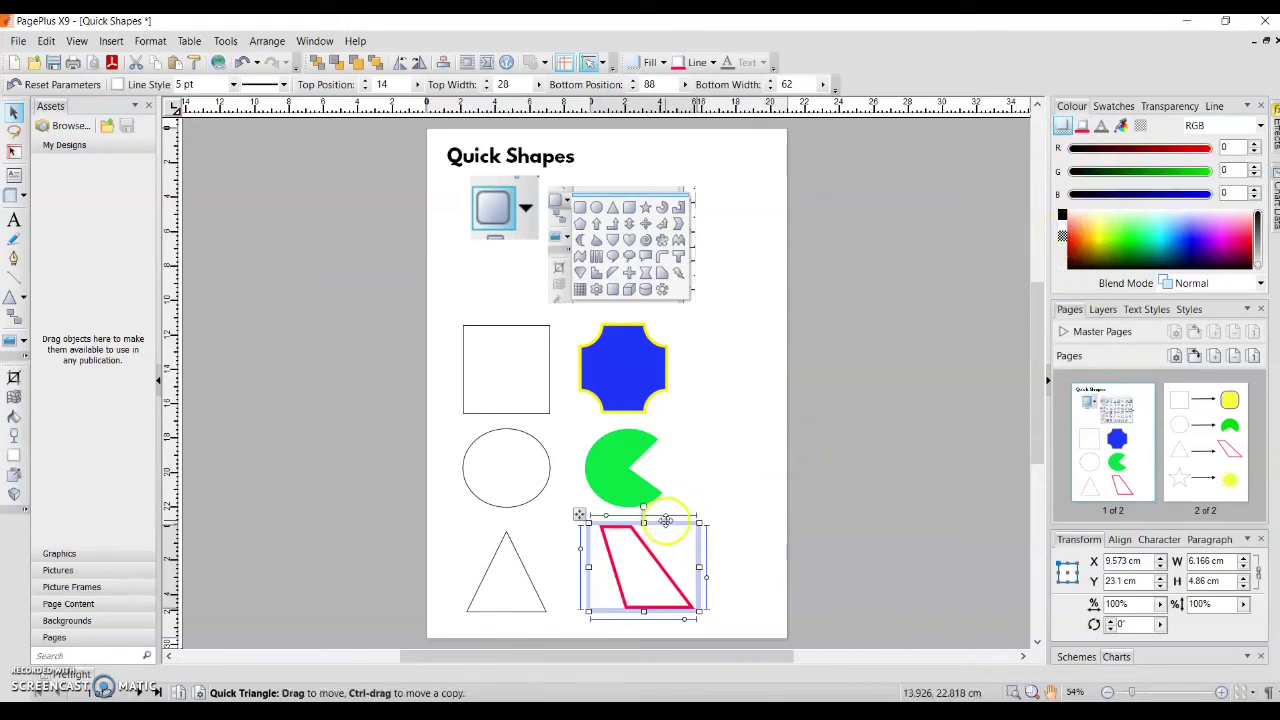
{"action": "mouse_move", "coordinate": [666, 522]}
{"action": "left_mouse_down"}
{"action": "mouse_move", "coordinate": [684, 457]}
{"action": "mouse_move", "coordinate": [660, 514]}
{"action": "left_mouse_up"}
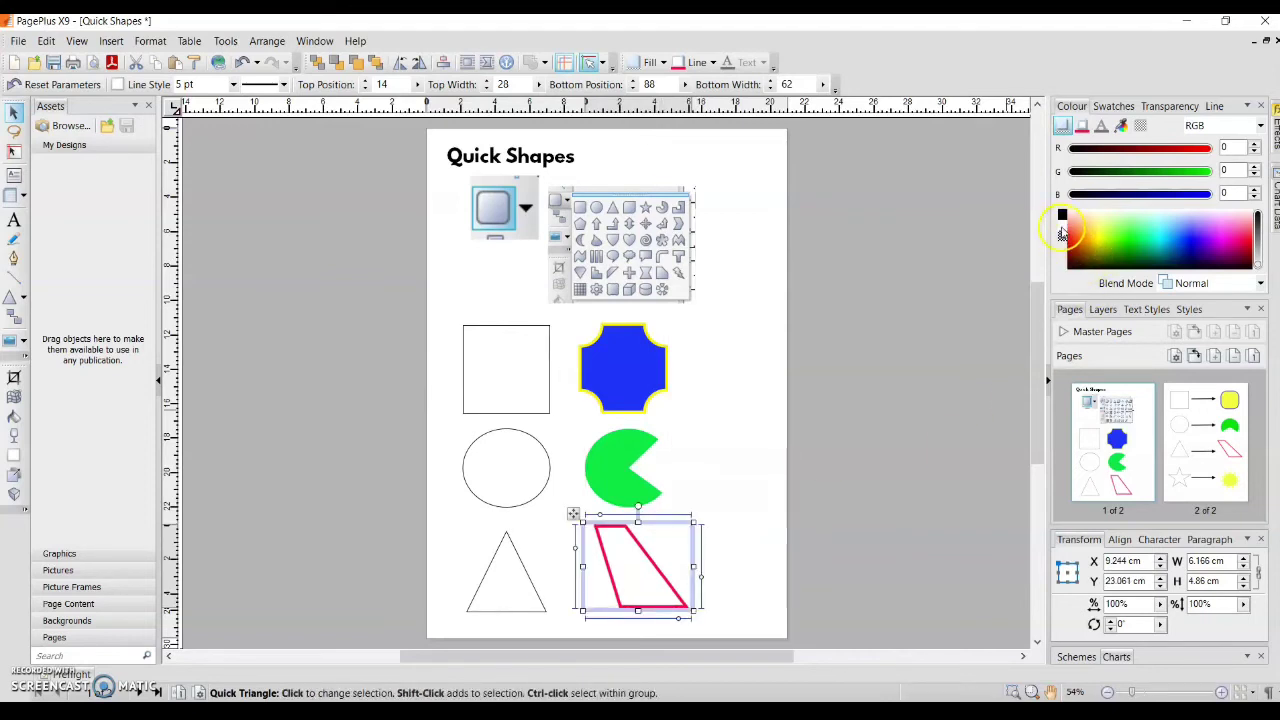
{"action": "left_click", "coordinate": [1062, 232]}
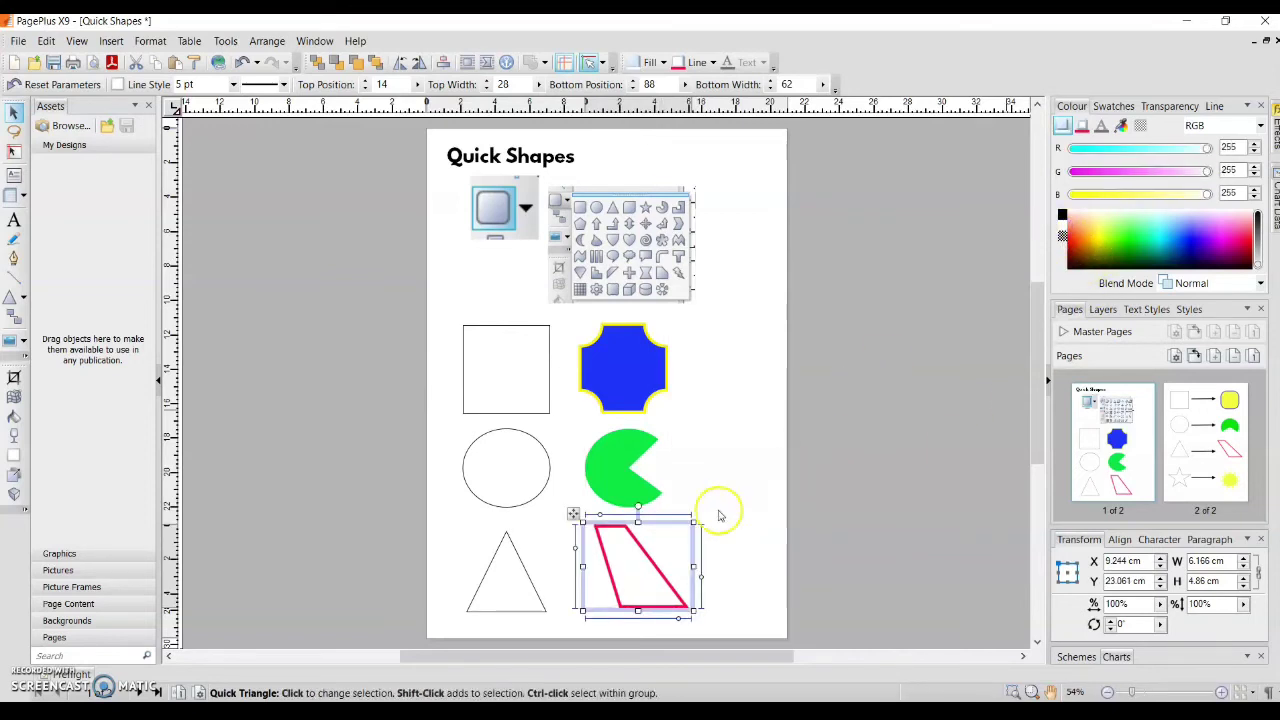
{"action": "mouse_move", "coordinate": [676, 522]}
{"action": "left_mouse_down"}
{"action": "mouse_move", "coordinate": [698, 479]}
{"action": "mouse_move", "coordinate": [706, 506]}
{"action": "mouse_move", "coordinate": [706, 460]}
{"action": "mouse_move", "coordinate": [694, 484]}
{"action": "mouse_move", "coordinate": [703, 457]}
{"action": "mouse_move", "coordinate": [674, 534]}
{"action": "left_mouse_up"}
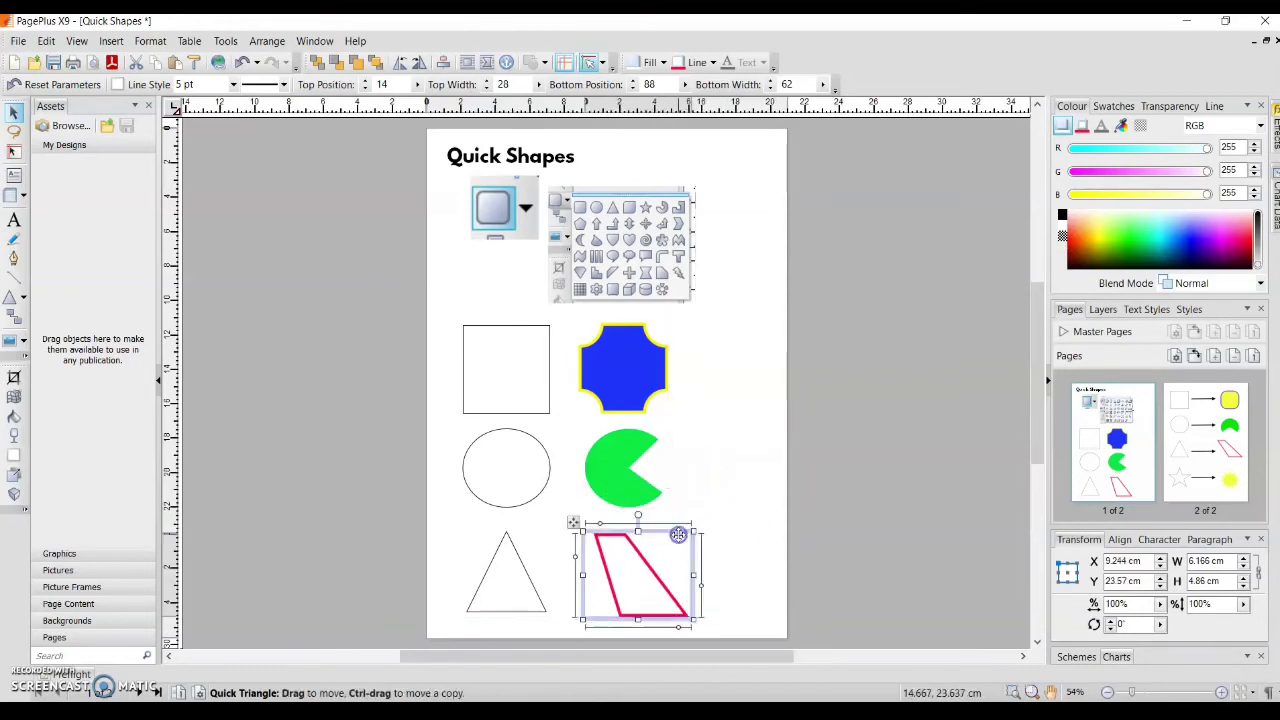
{"action": "left_click", "coordinate": [634, 589]}
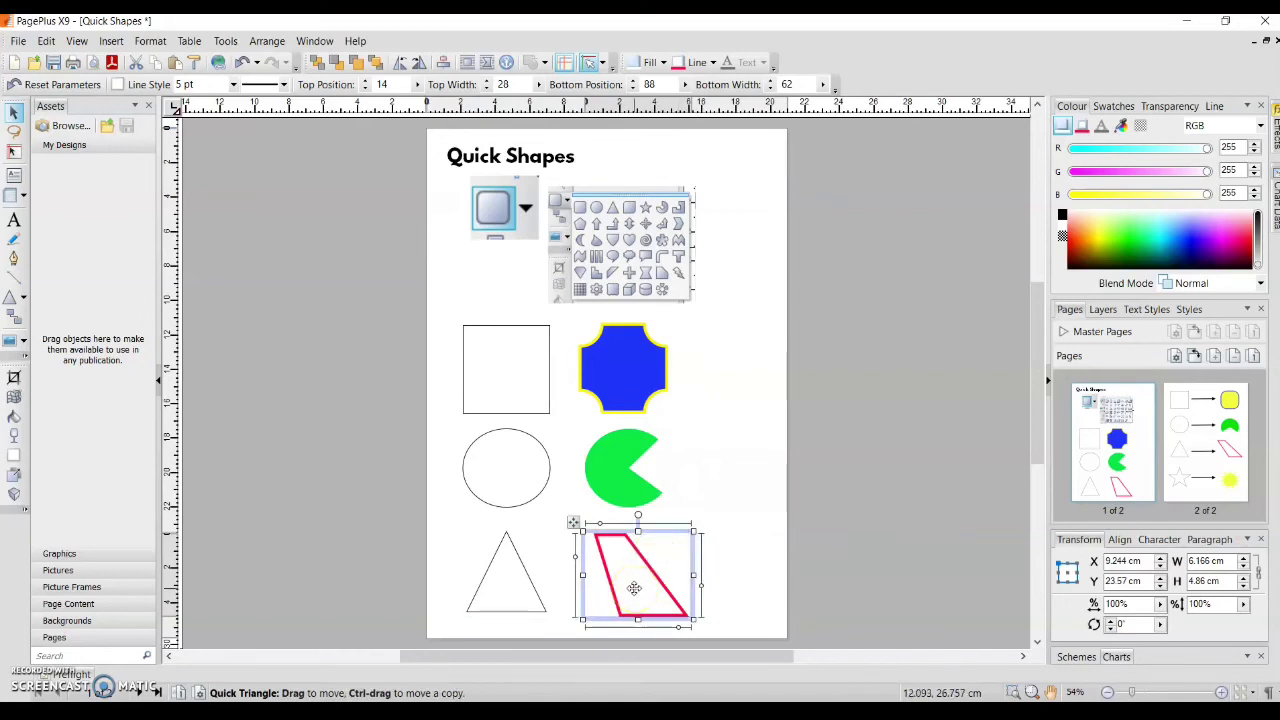
Draw a trial Quick Heart beside the green pie and delete it
{"action": "left_click", "coordinate": [103, 320]}
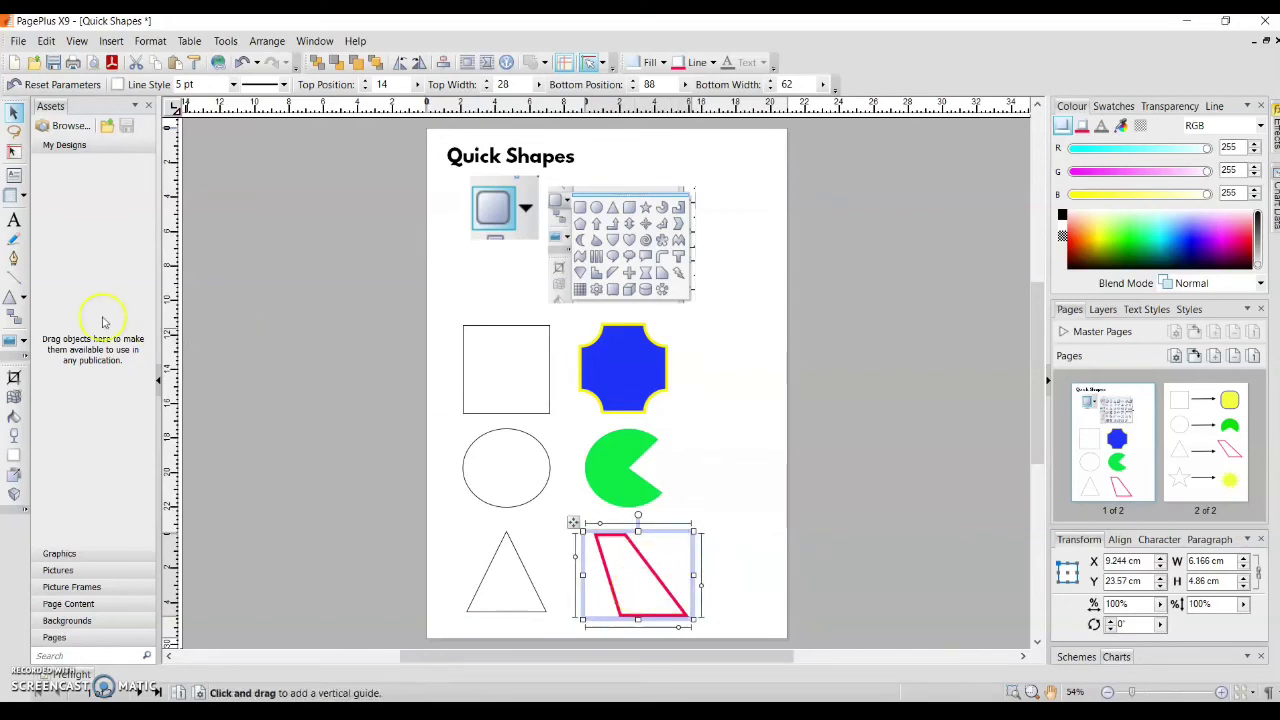
{"action": "left_click", "coordinate": [24, 298]}
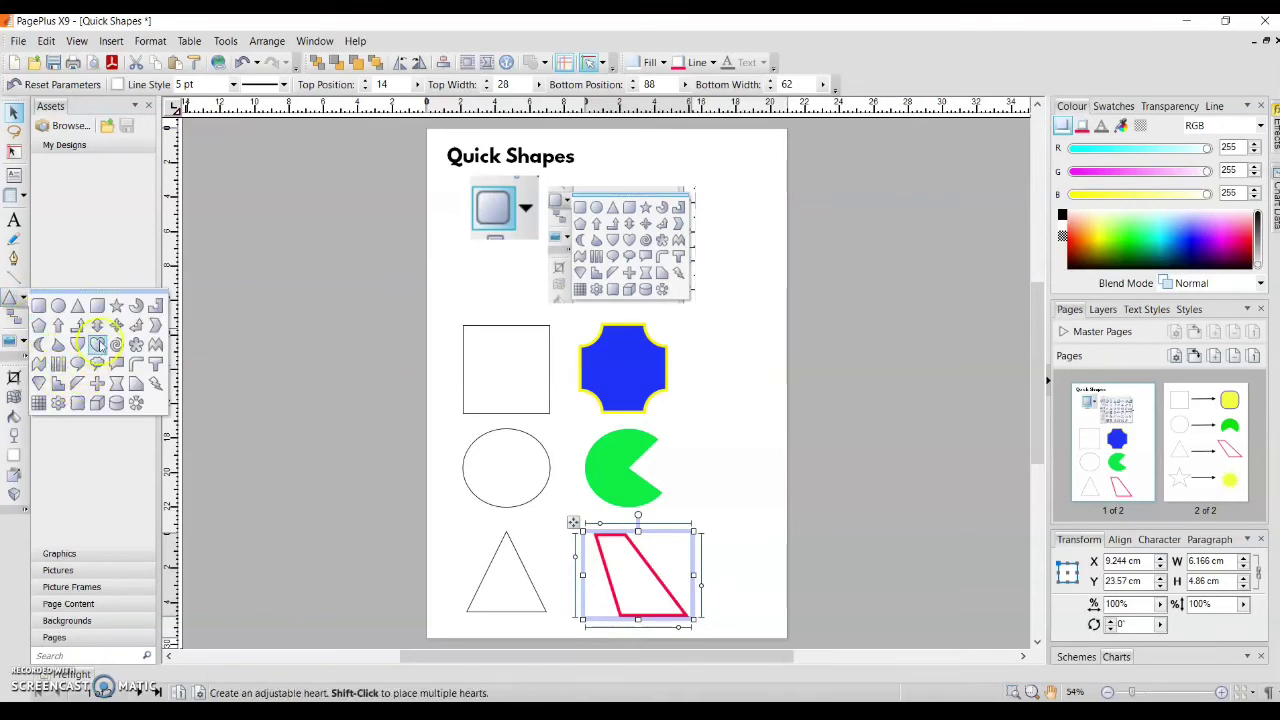
{"action": "left_click", "coordinate": [98, 346]}
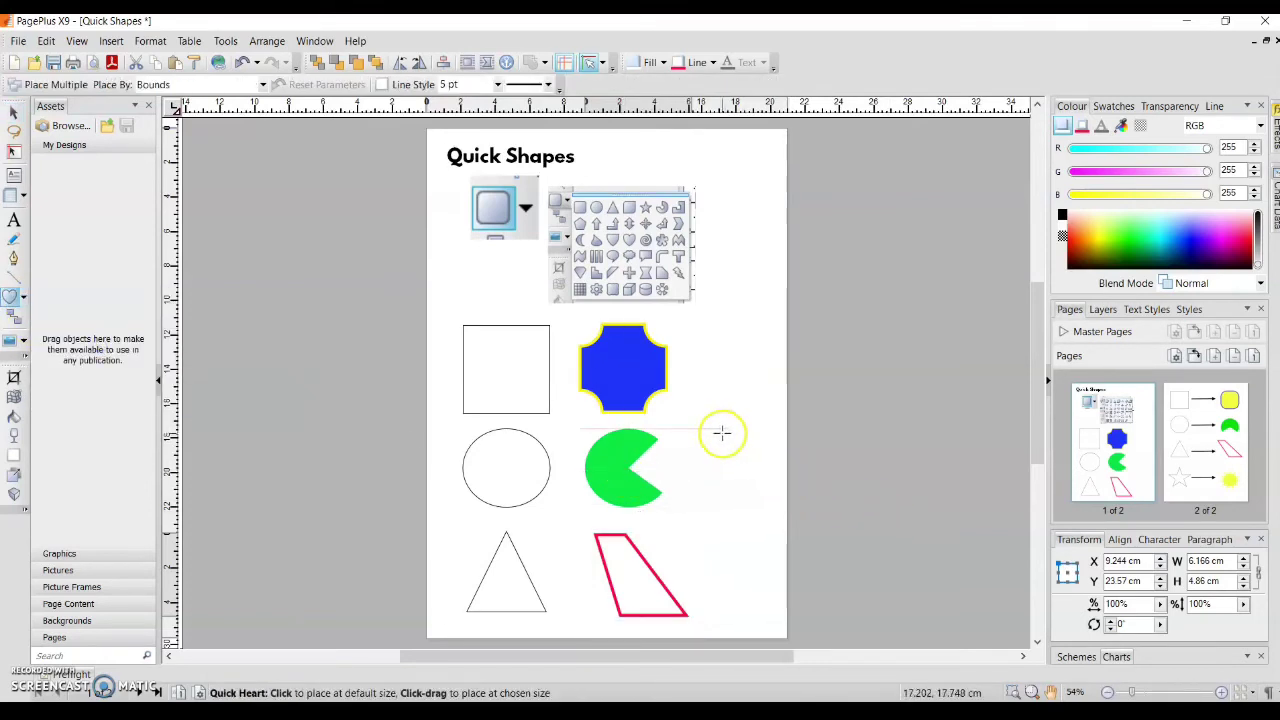
{"action": "mouse_move", "coordinate": [721, 431]}
{"action": "left_mouse_down"}
{"action": "mouse_move", "coordinate": [825, 536]}
{"action": "mouse_move", "coordinate": [723, 449]}
{"action": "mouse_move", "coordinate": [711, 455]}
{"action": "mouse_move", "coordinate": [709, 517]}
{"action": "mouse_move", "coordinate": [707, 440]}
{"action": "mouse_move", "coordinate": [707, 452]}
{"action": "left_mouse_up"}
{"action": "key", "text": "Delete"}
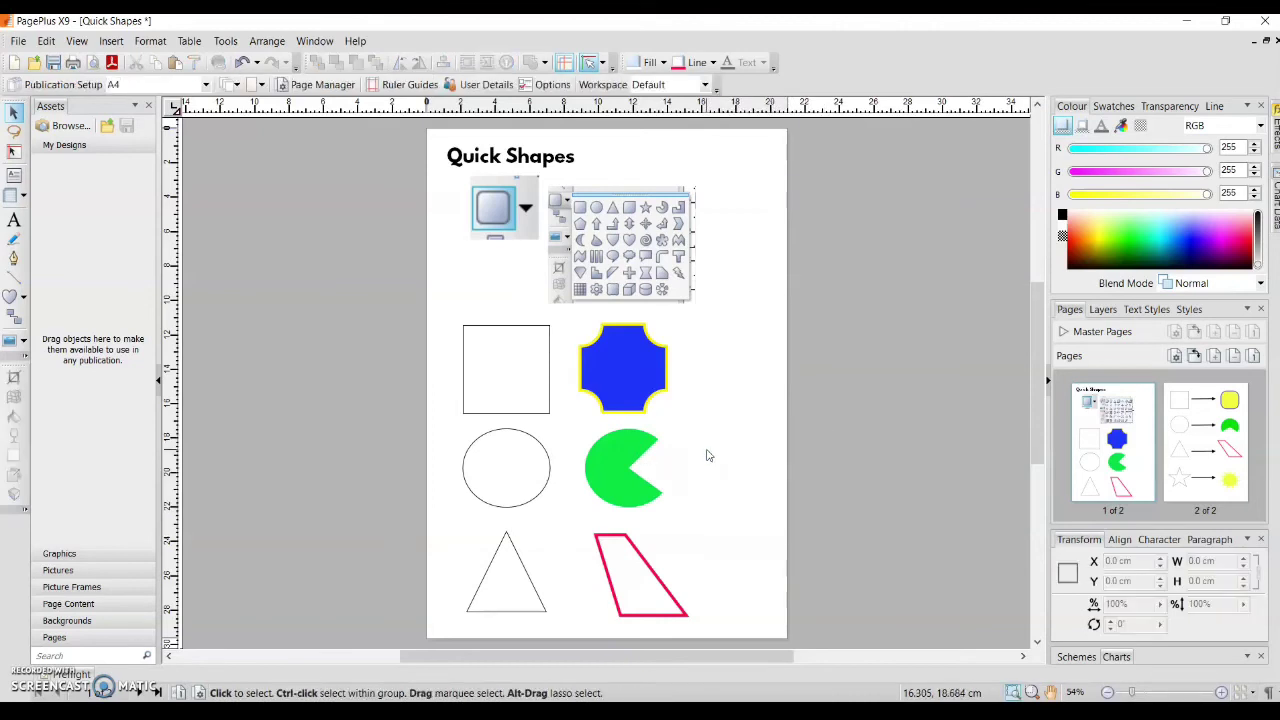
Draw a Quick Wave about 10.9 by 4.5 cm beside the green pie, extending past the page's edge
{"action": "left_click", "coordinate": [23, 301]}
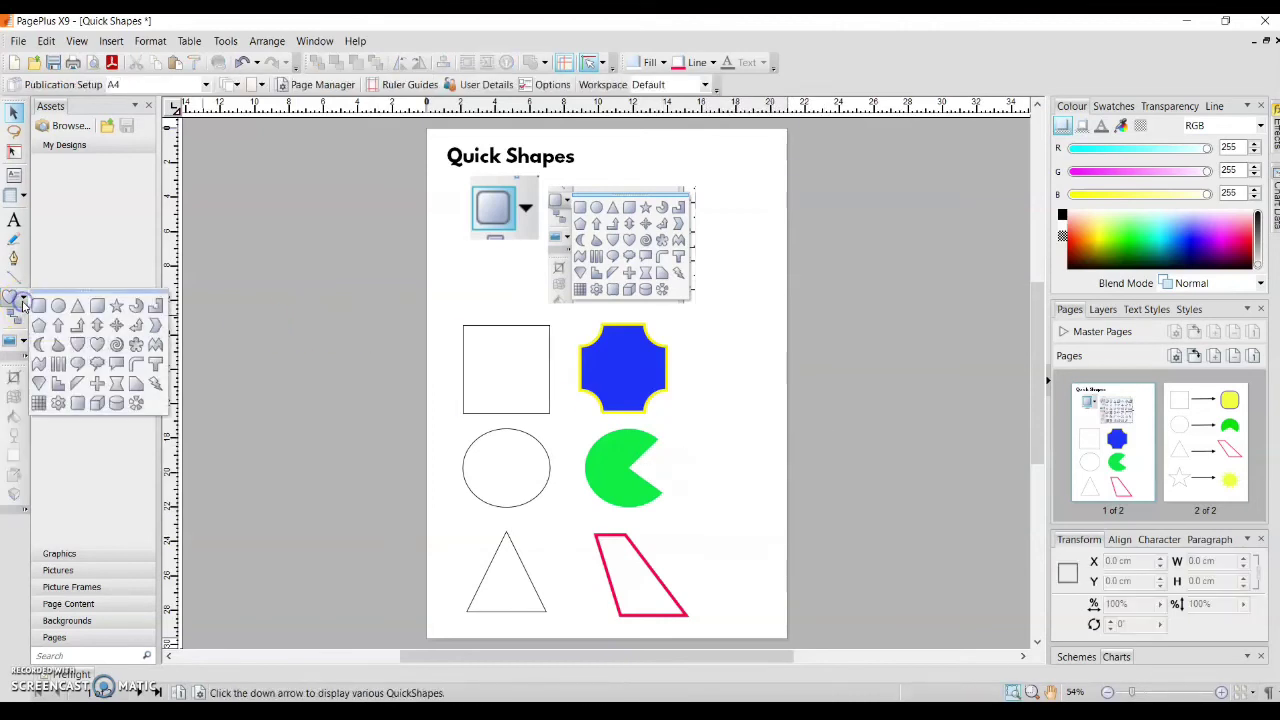
{"action": "left_click", "coordinate": [38, 366]}
{"action": "left_click_drag", "start_coordinate": [712, 413], "coordinate": [903, 491]}
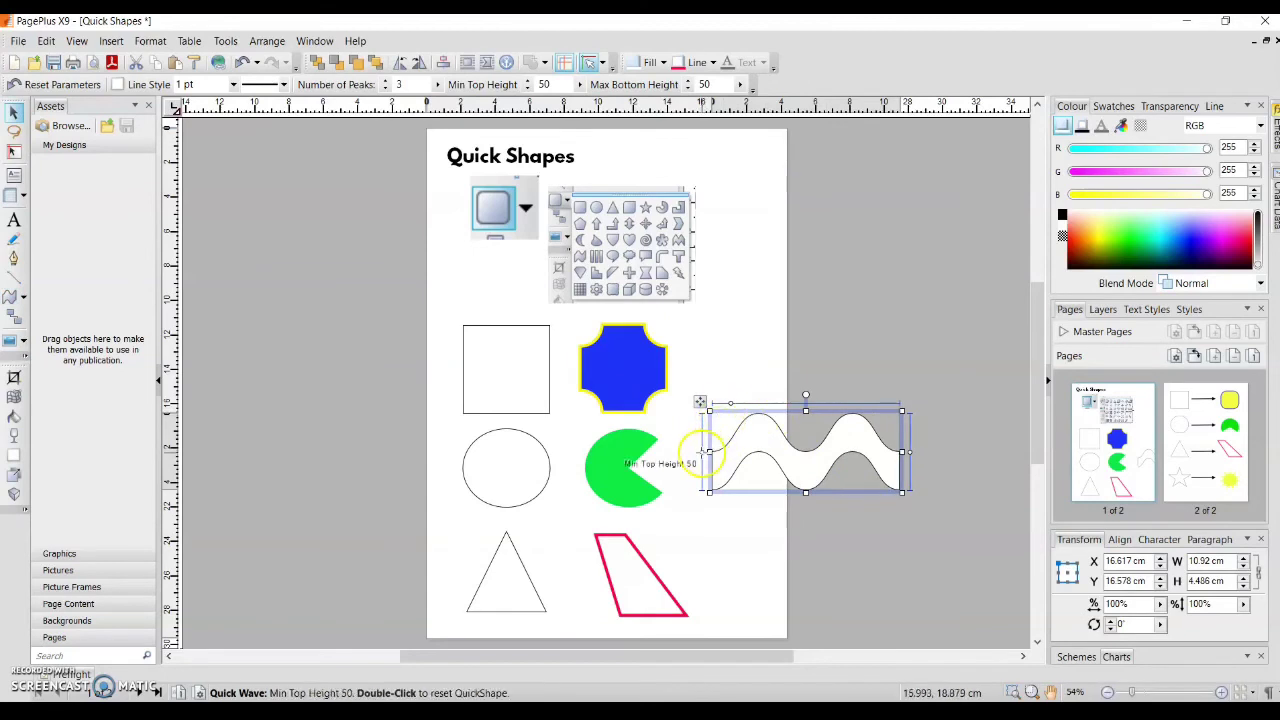
Adjust the wave to 5 peaks, a minimum top height of 12 and a maximum bottom height of 57
{"action": "left_click_drag", "start_coordinate": [708, 452], "coordinate": [705, 402]}
{"action": "left_click", "coordinate": [737, 410]}
{"action": "left_click_drag", "start_coordinate": [909, 449], "coordinate": [910, 492]}
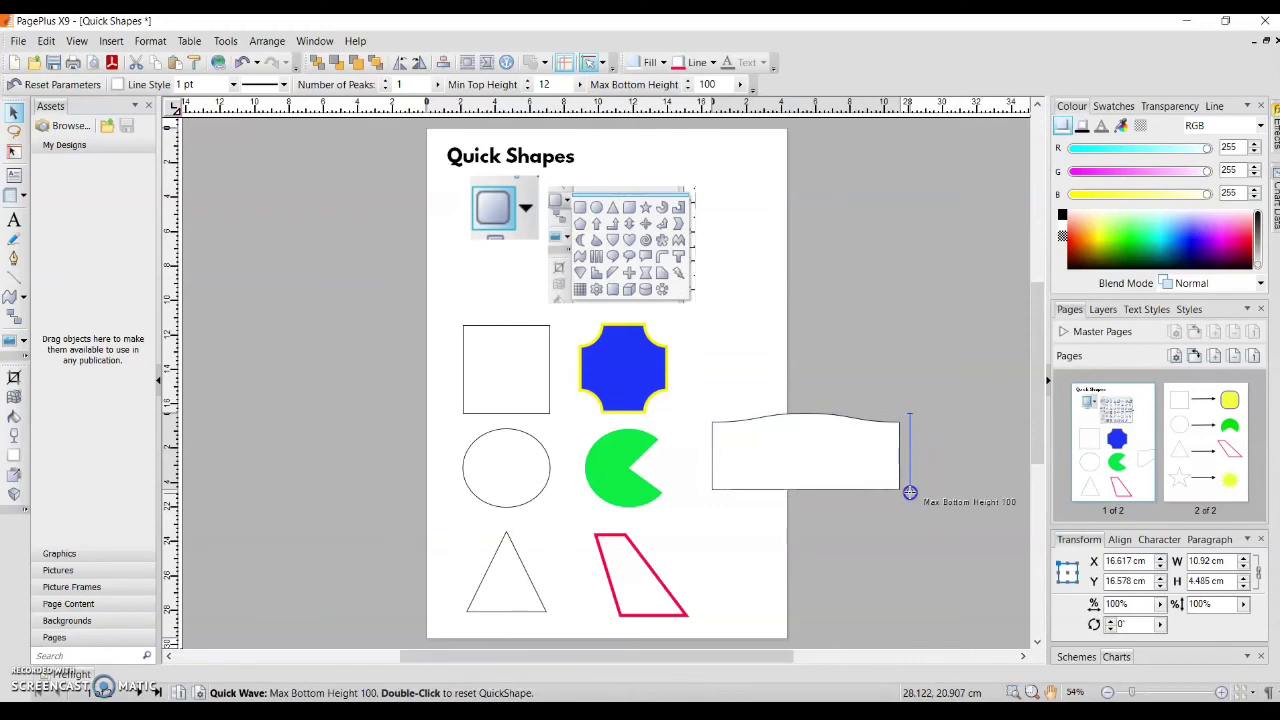
{"action": "double_click", "coordinate": [909, 492]}
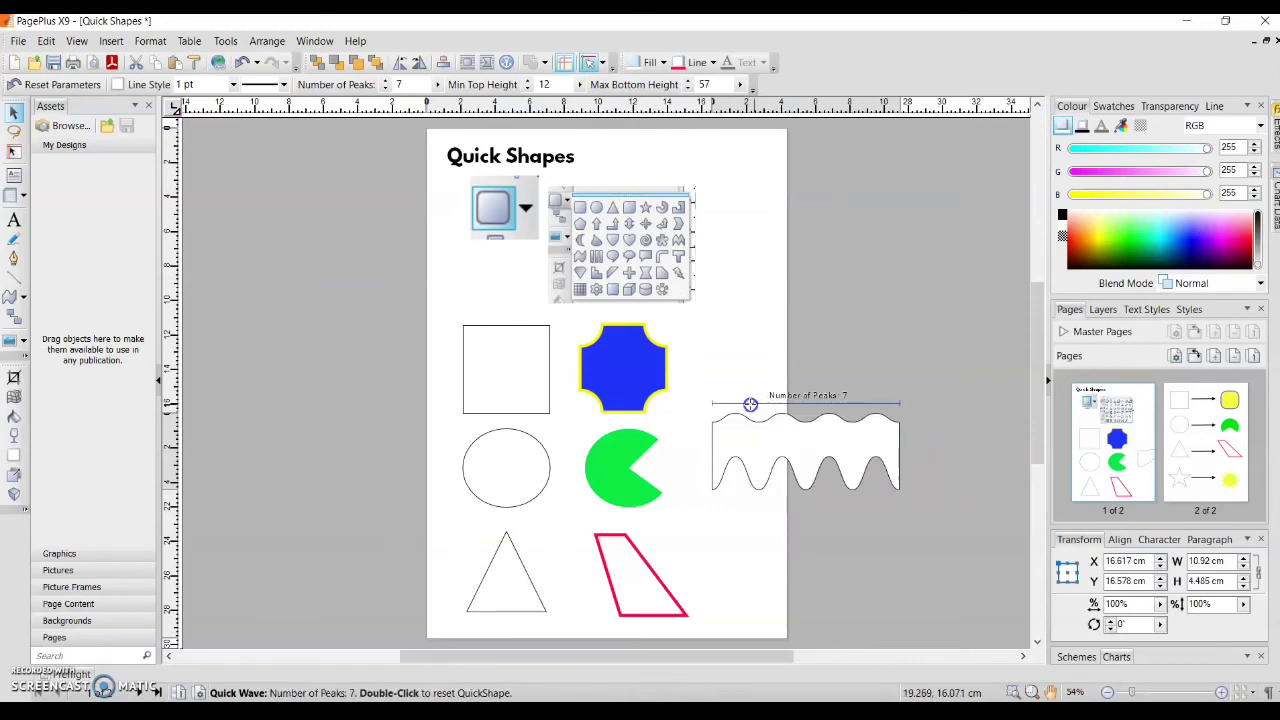
{"action": "left_click", "coordinate": [701, 404]}
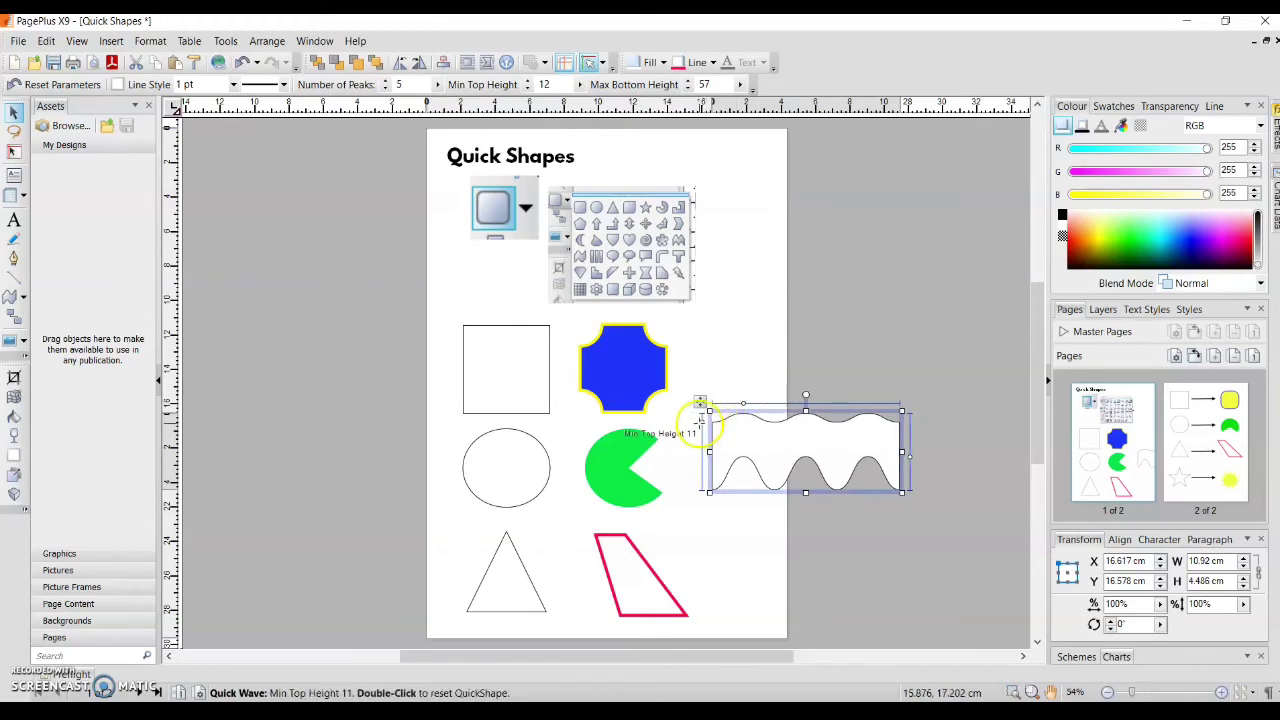
Rotate the wave to about -53°, resize it to about 10.6 by 4.8 cm, and delete it
{"action": "left_click_drag", "start_coordinate": [806, 396], "coordinate": [829, 429]}
{"action": "mouse_move", "coordinate": [777, 349]}
{"action": "left_mouse_down"}
{"action": "mouse_move", "coordinate": [788, 423]}
{"action": "mouse_move", "coordinate": [789, 350]}
{"action": "left_mouse_up"}
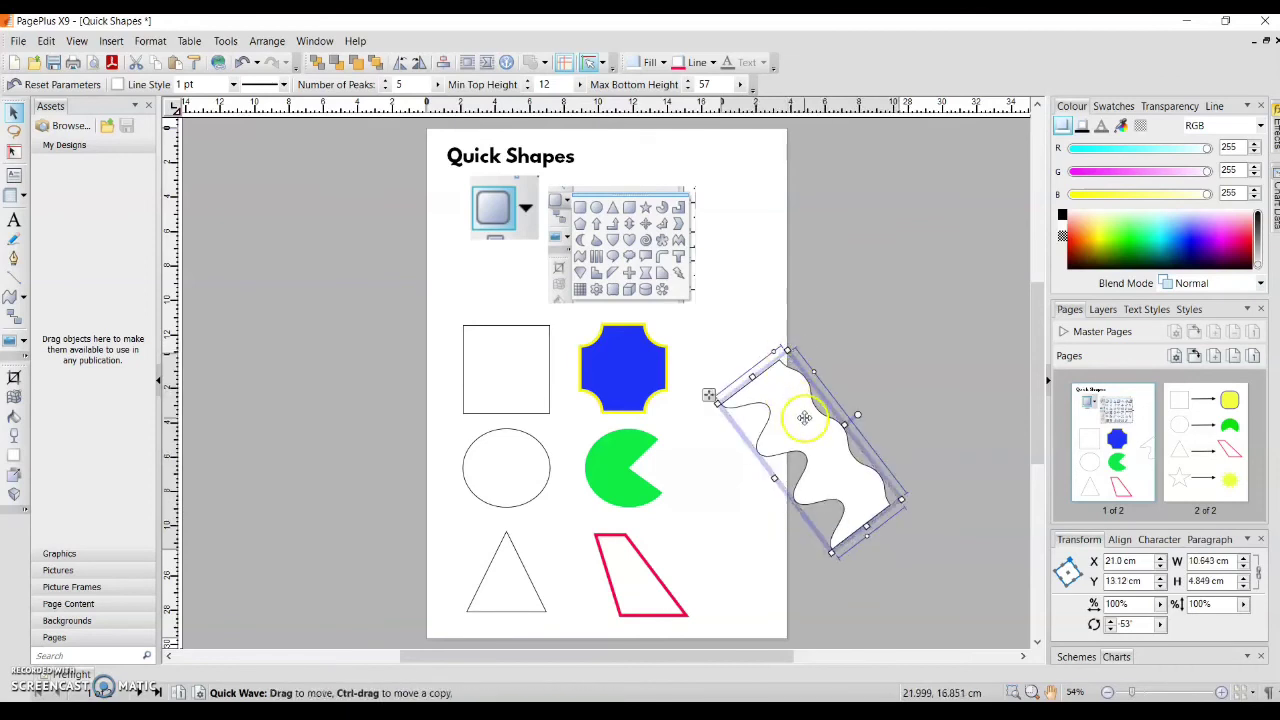
{"action": "key", "text": "Delete"}
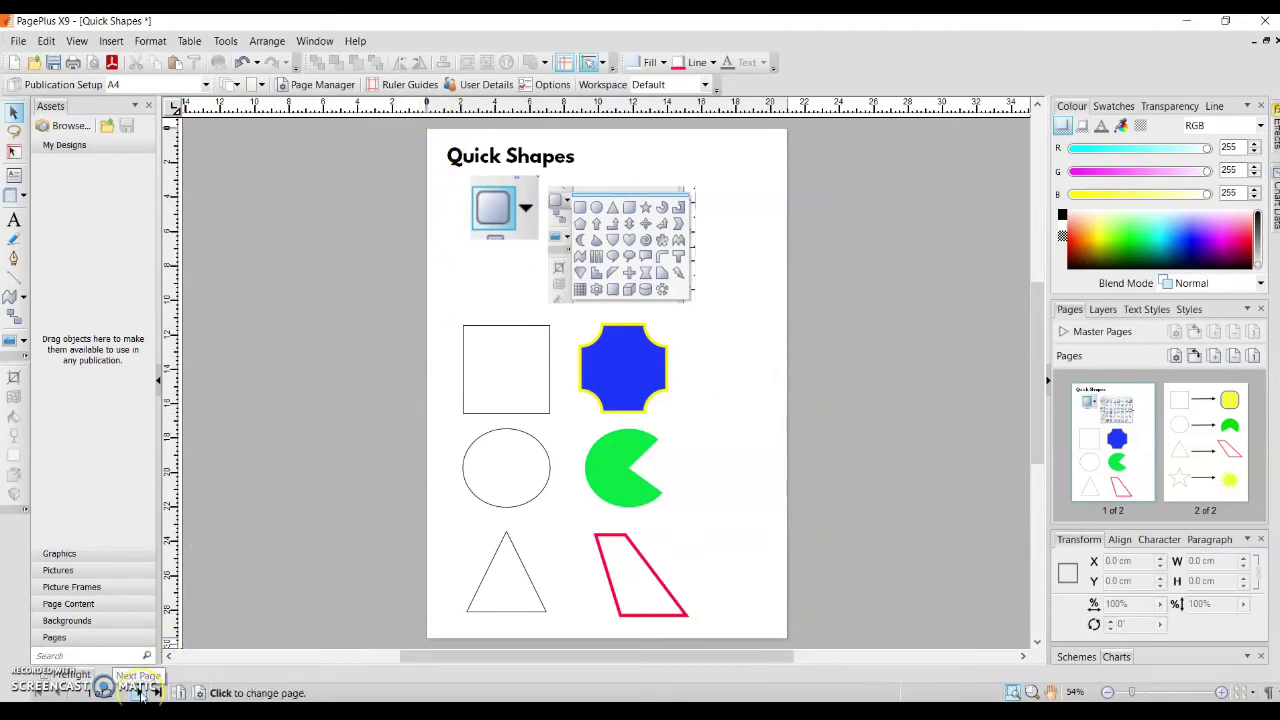
Go to page 2 to view the plain shapes and their modified versions
{"action": "left_click", "coordinate": [140, 692]}
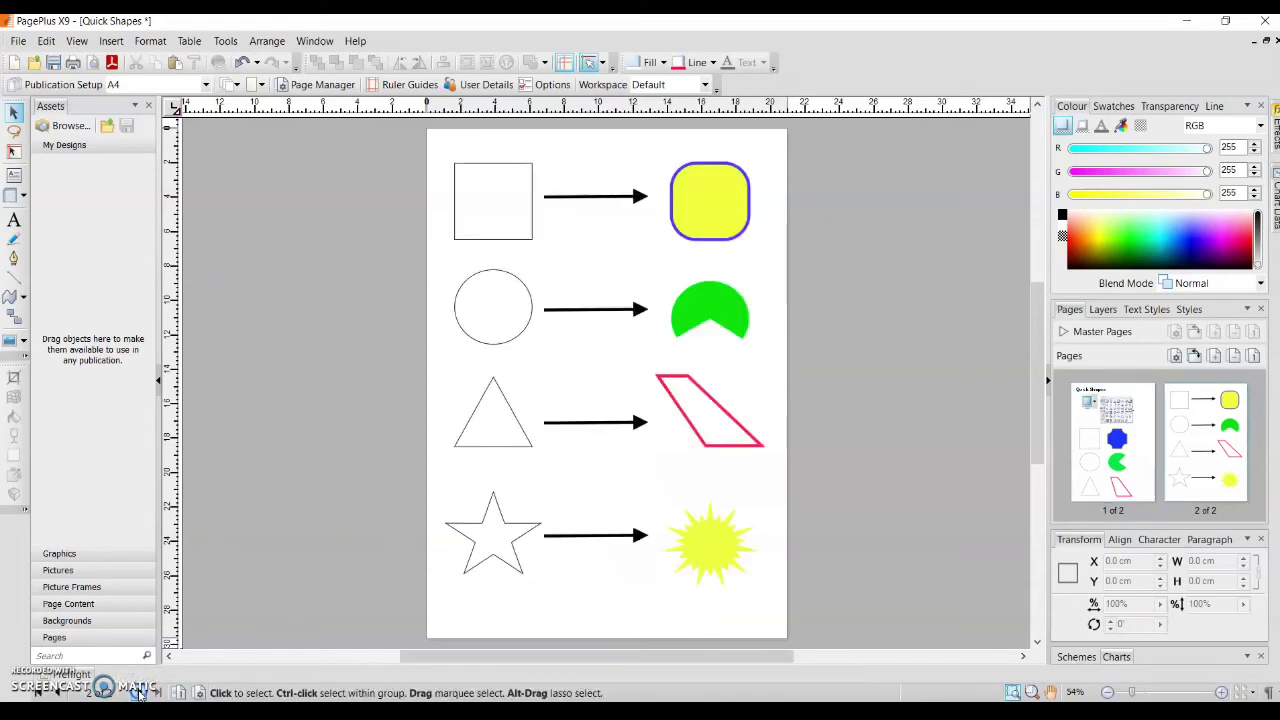